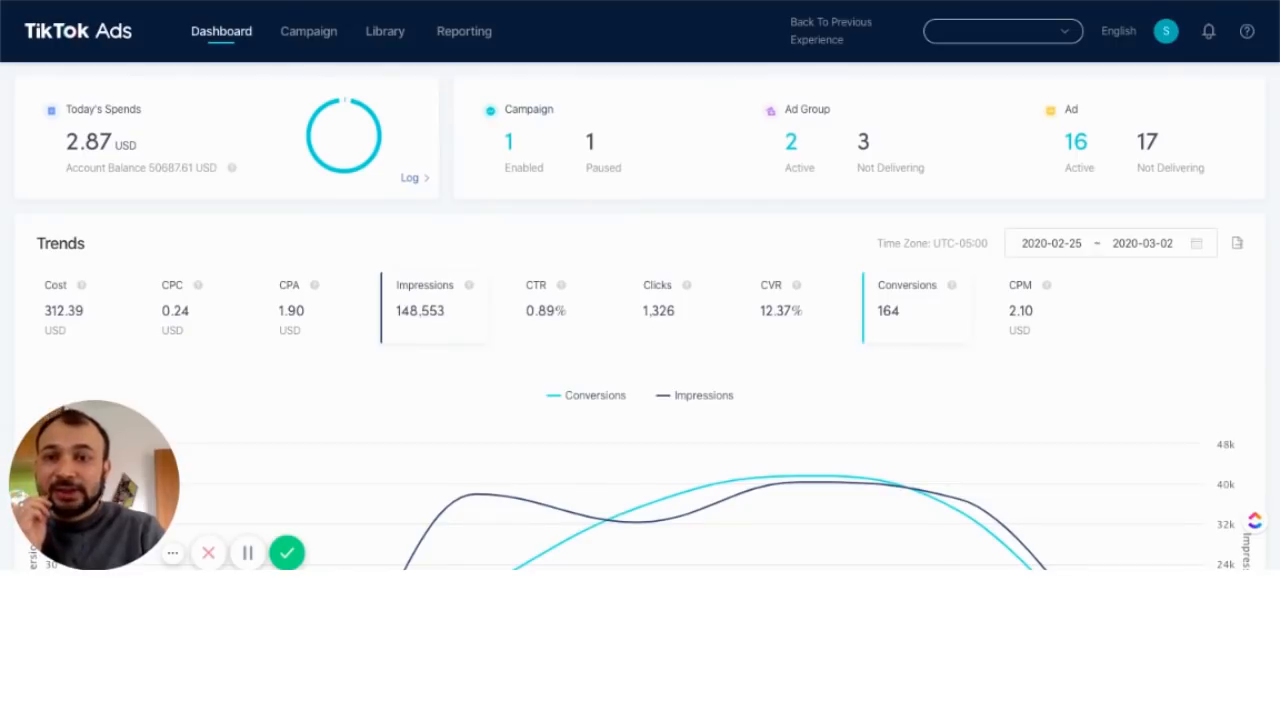
Start a new campaign from scratch, discarding the last unfinished edit, and choose App Install as the advertising objective
click(308, 31)
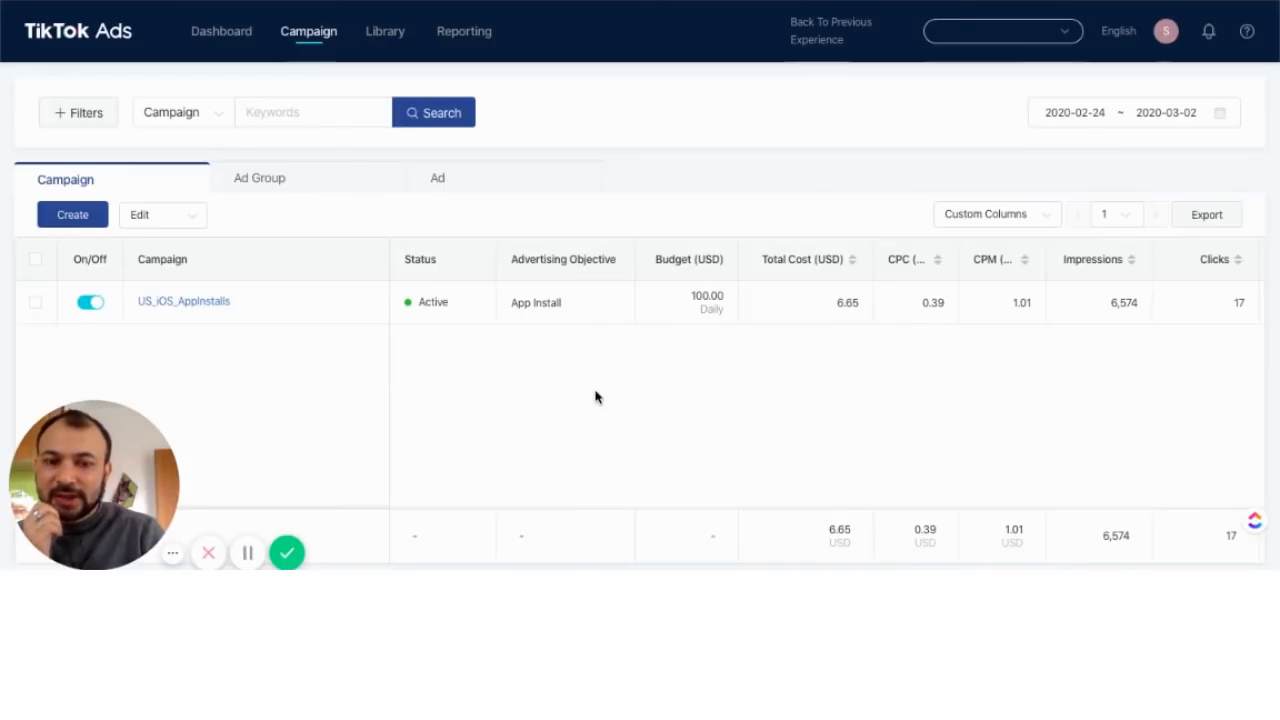
click(72, 216)
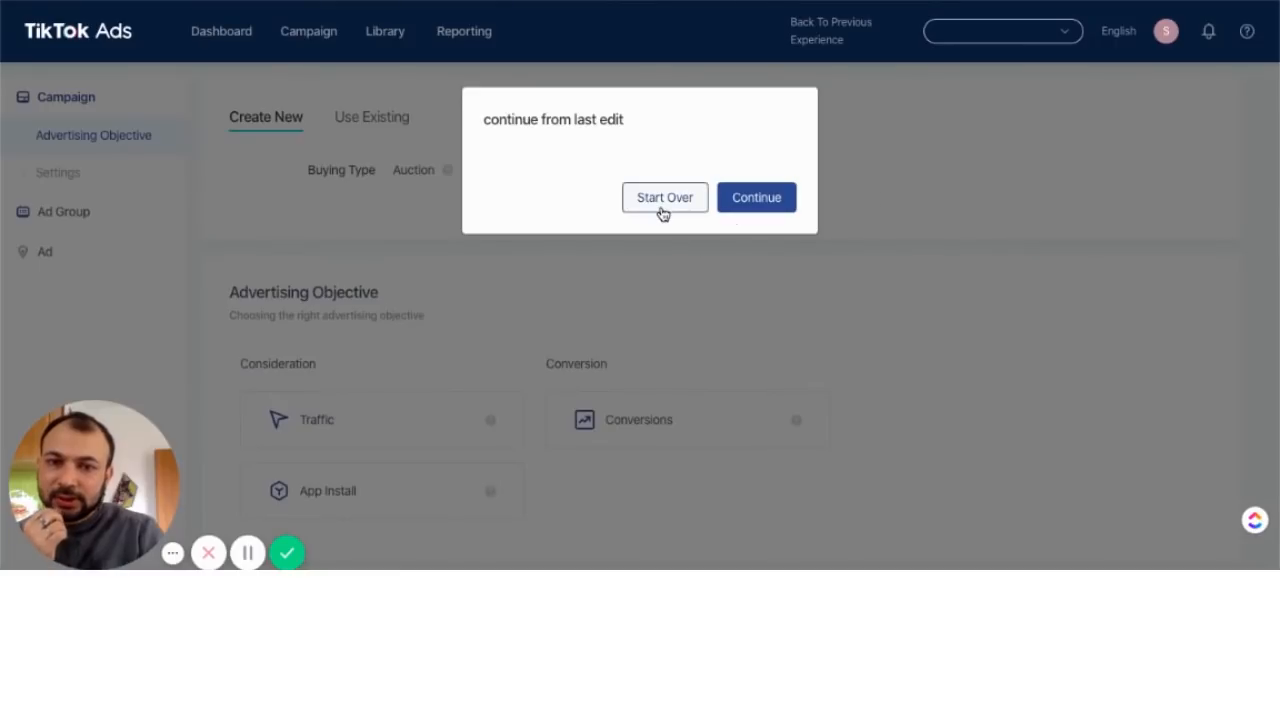
click(664, 200)
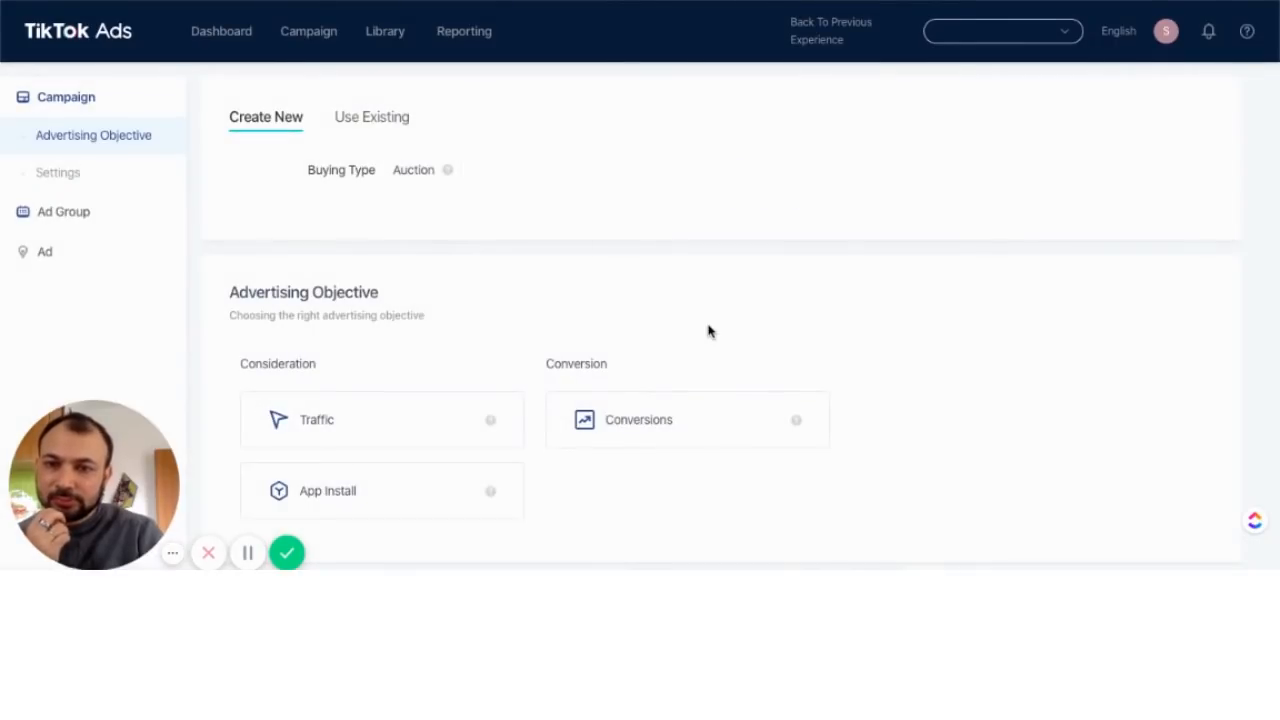
scroll(709, 333, down, 2)
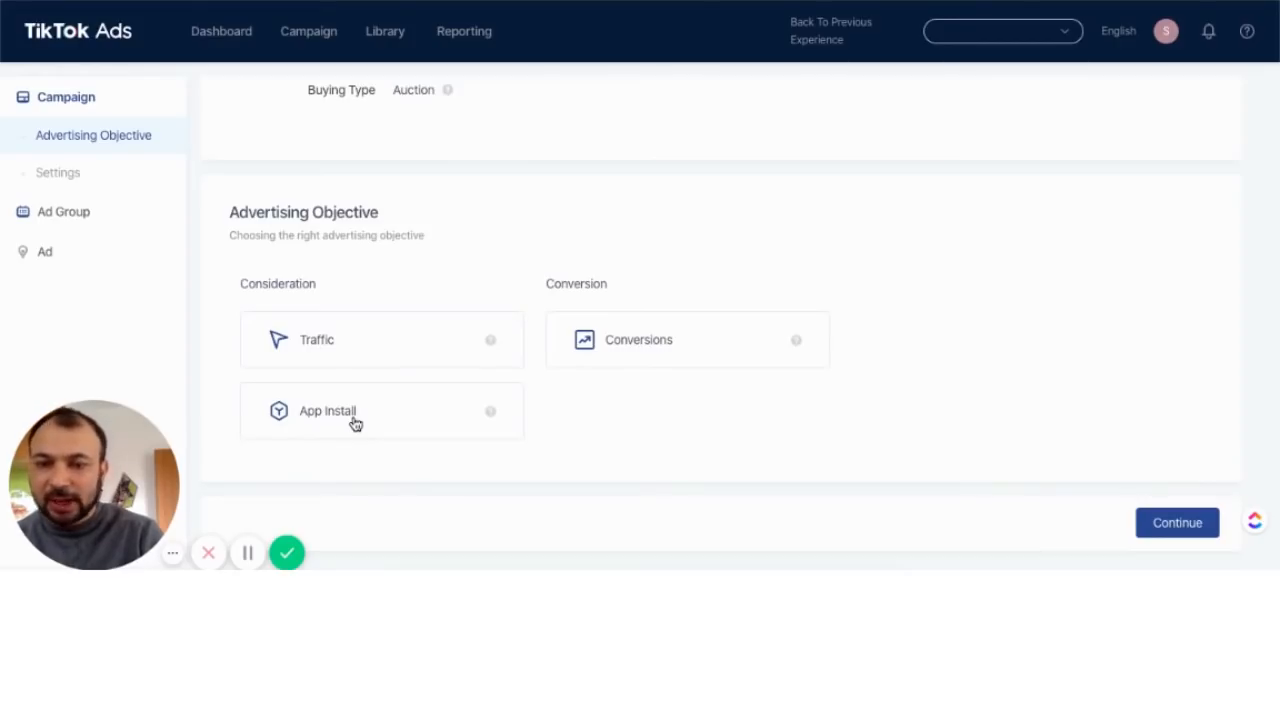
click(355, 420)
Name the campaign iOS_US_03-02, leave its budget at No Limit, and continue to the ad group settings
scroll(911, 454, down, 3)
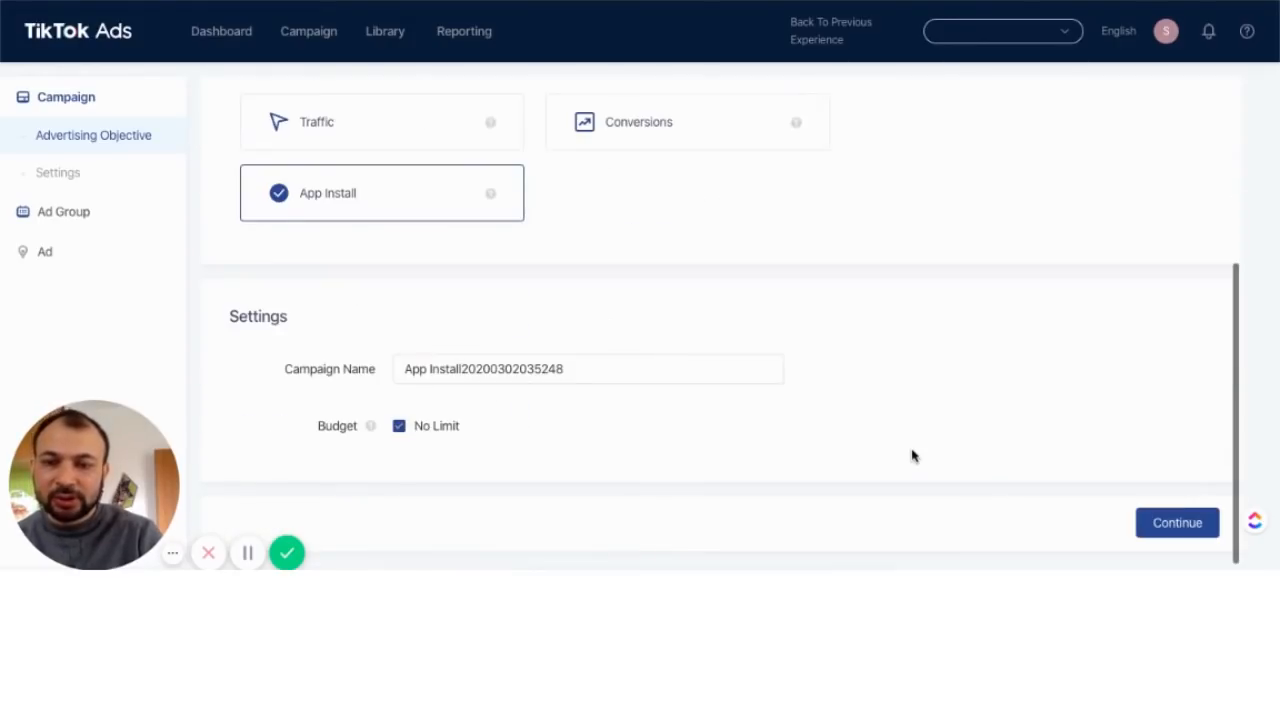
triple_click(535, 372)
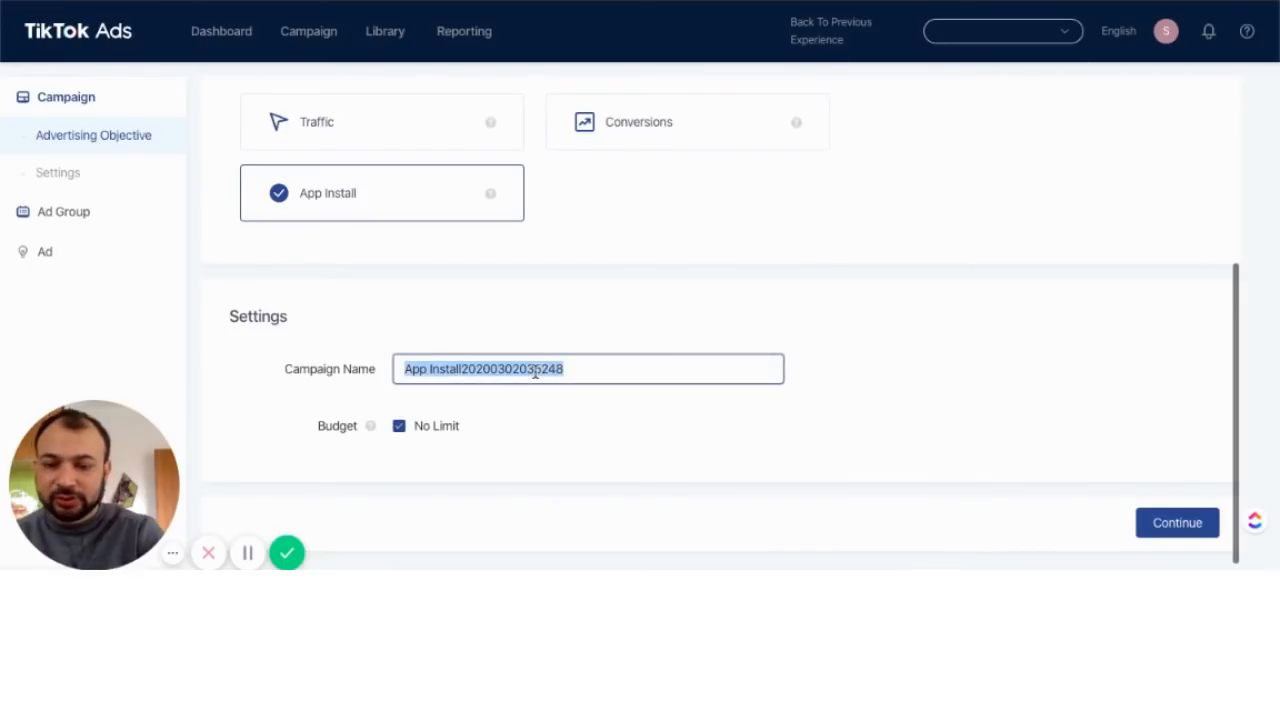
key(BackSpace)
text(iO)
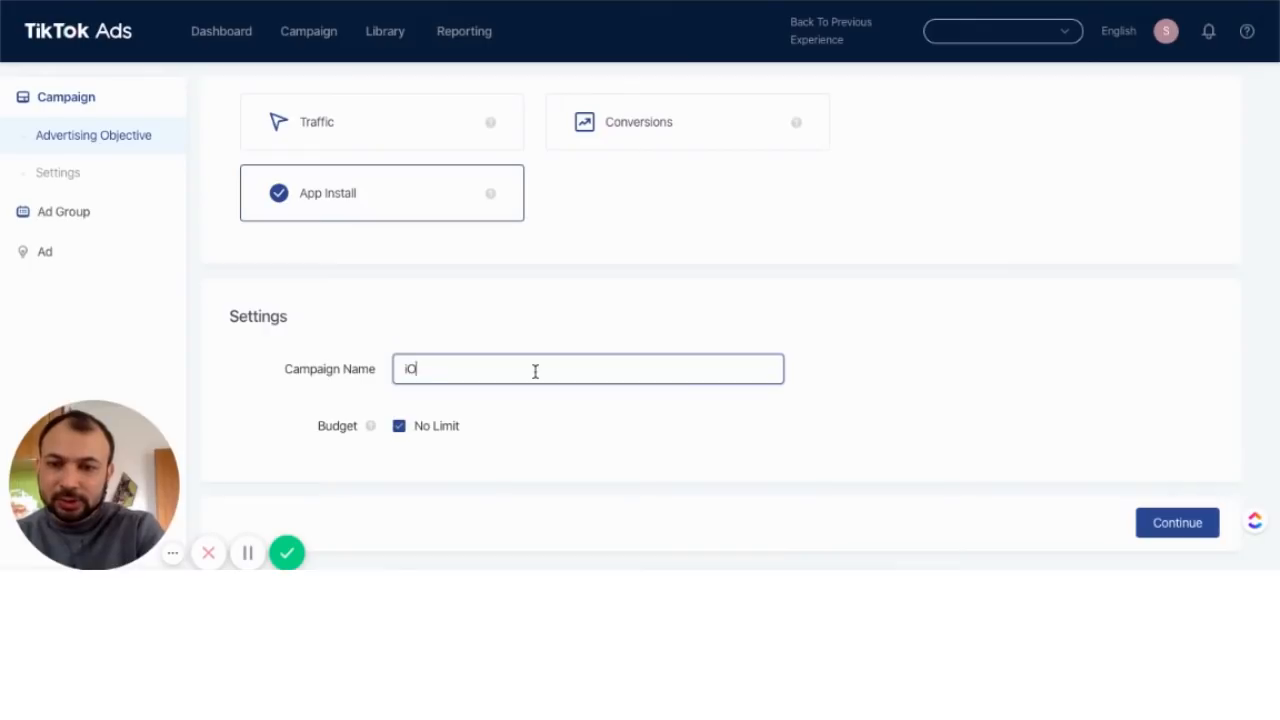
text(S_US_0)
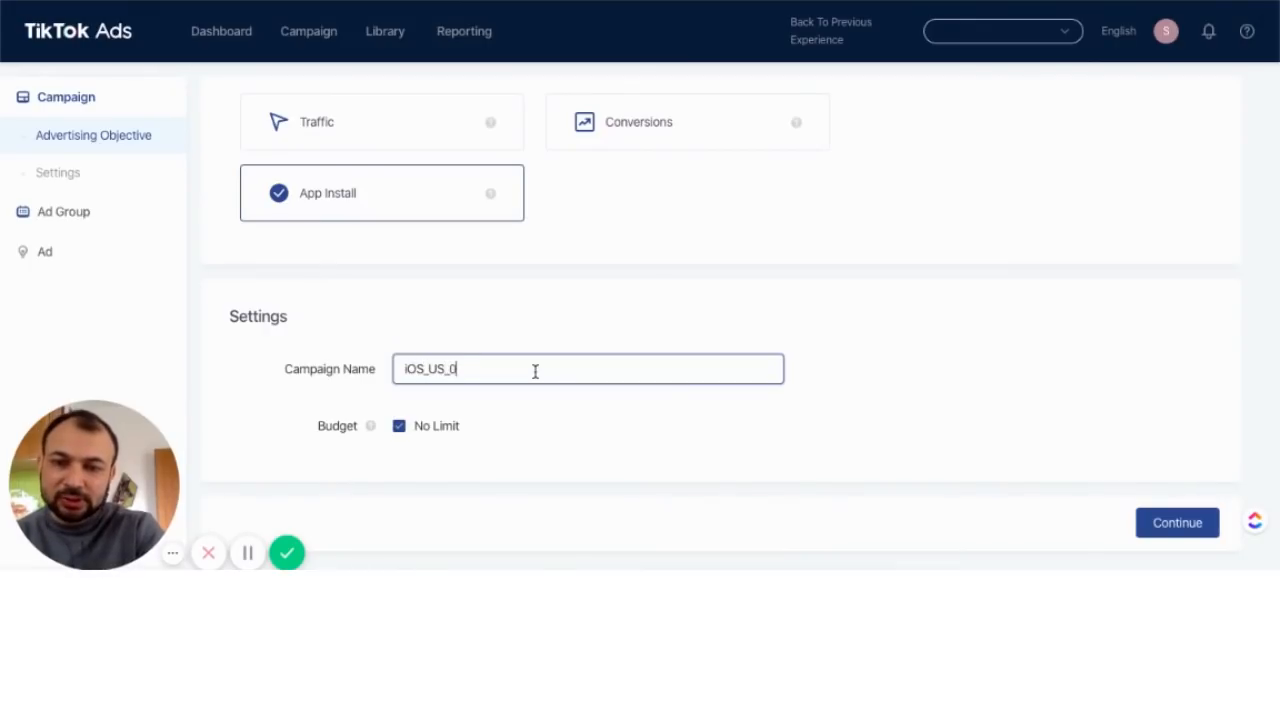
text(3-02)
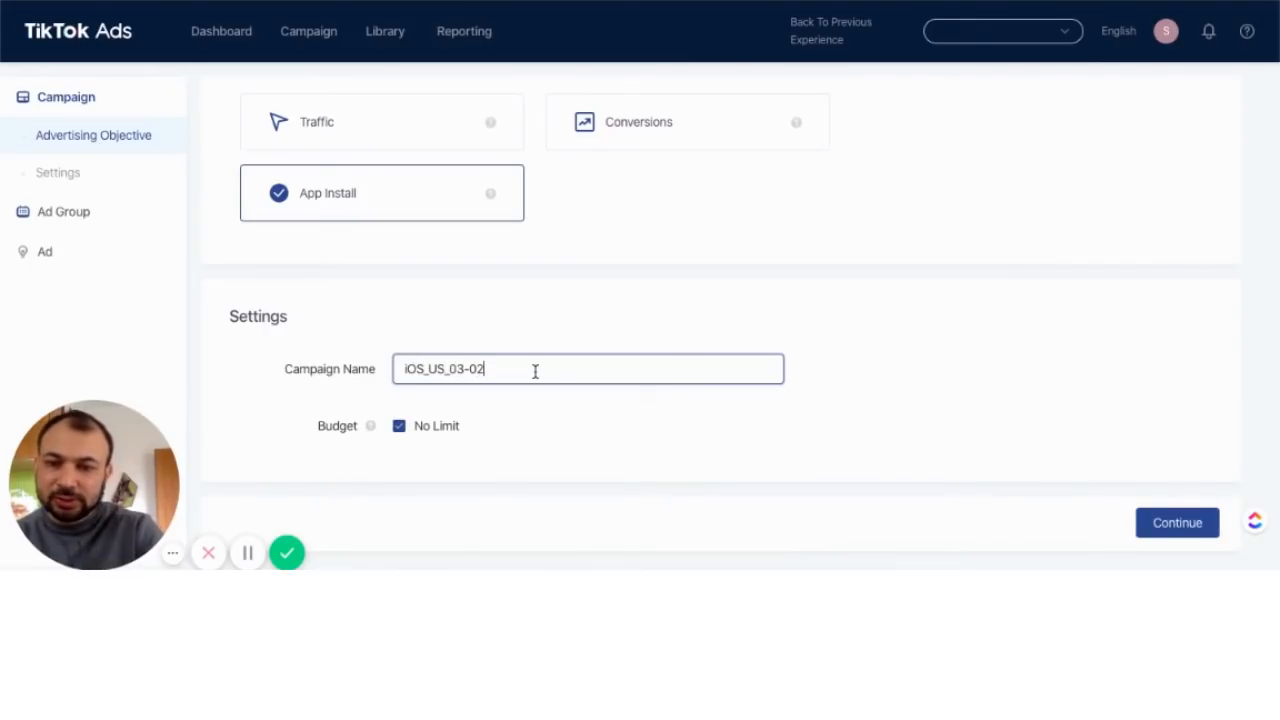
click(1190, 528)
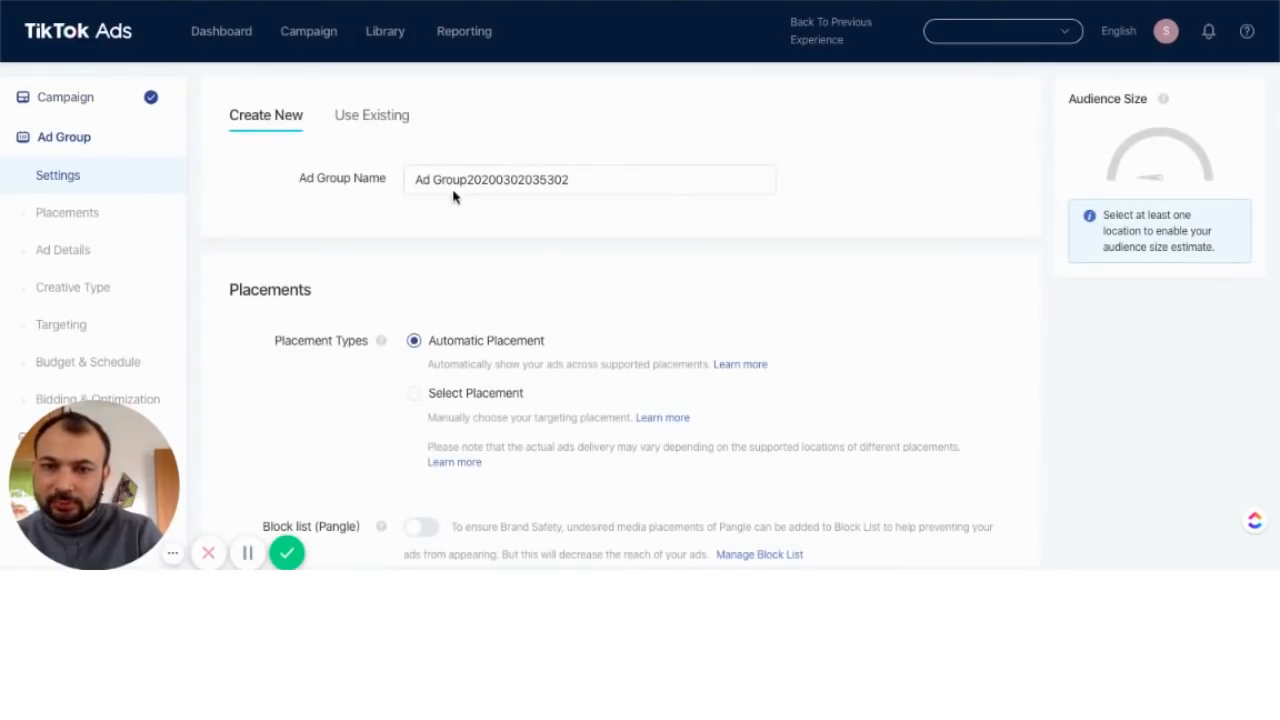
Rename the new ad group as iOS_US_03-02
triple_click(459, 178)
key(BackSpace)
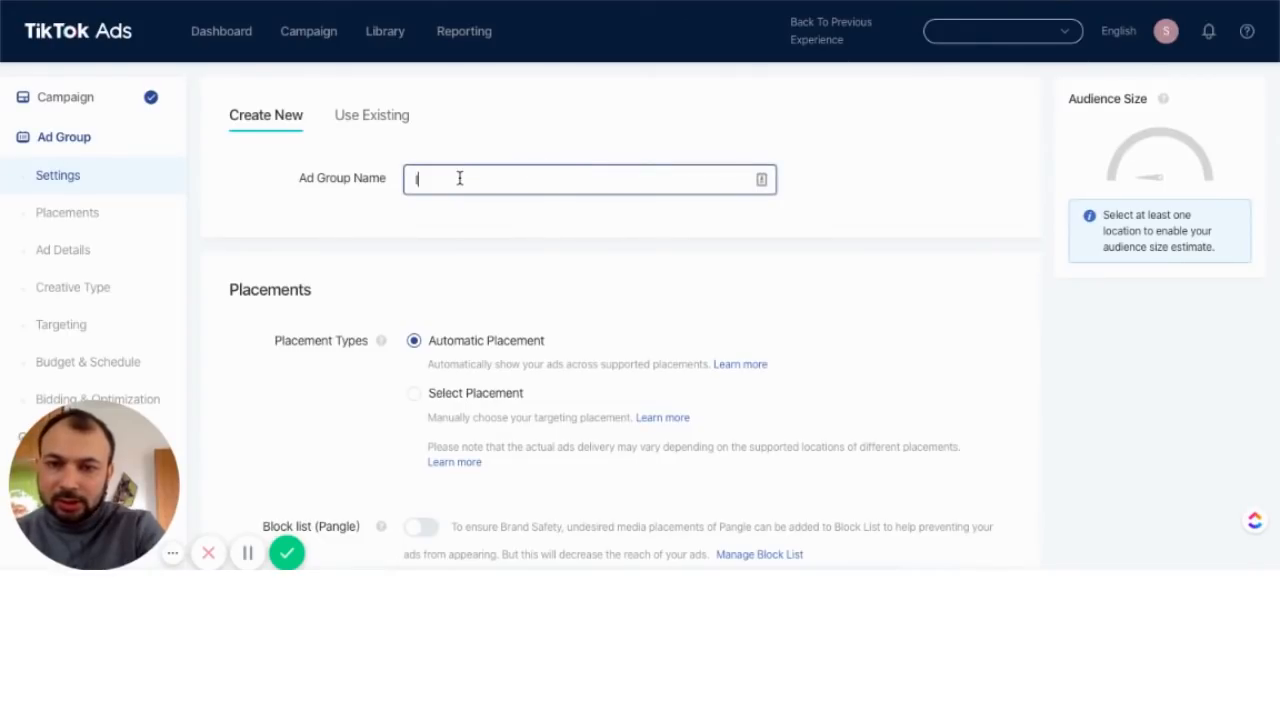
text(iOS_US)
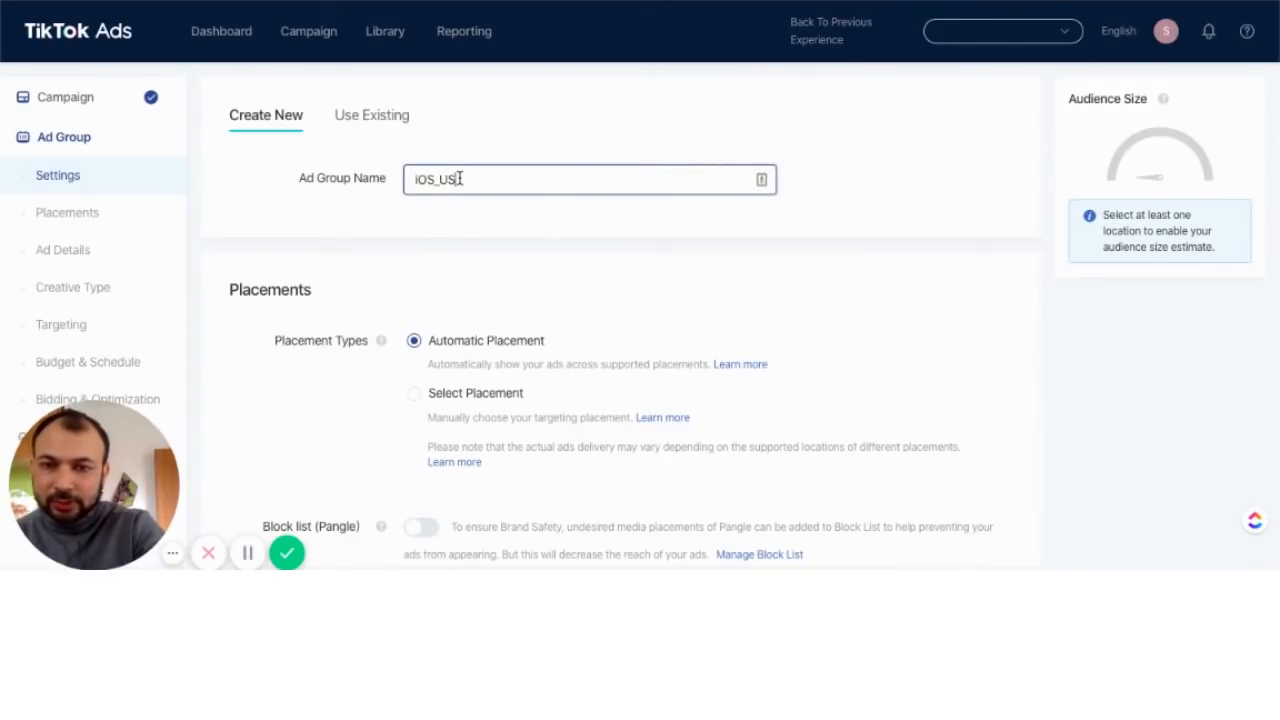
text(_03-)
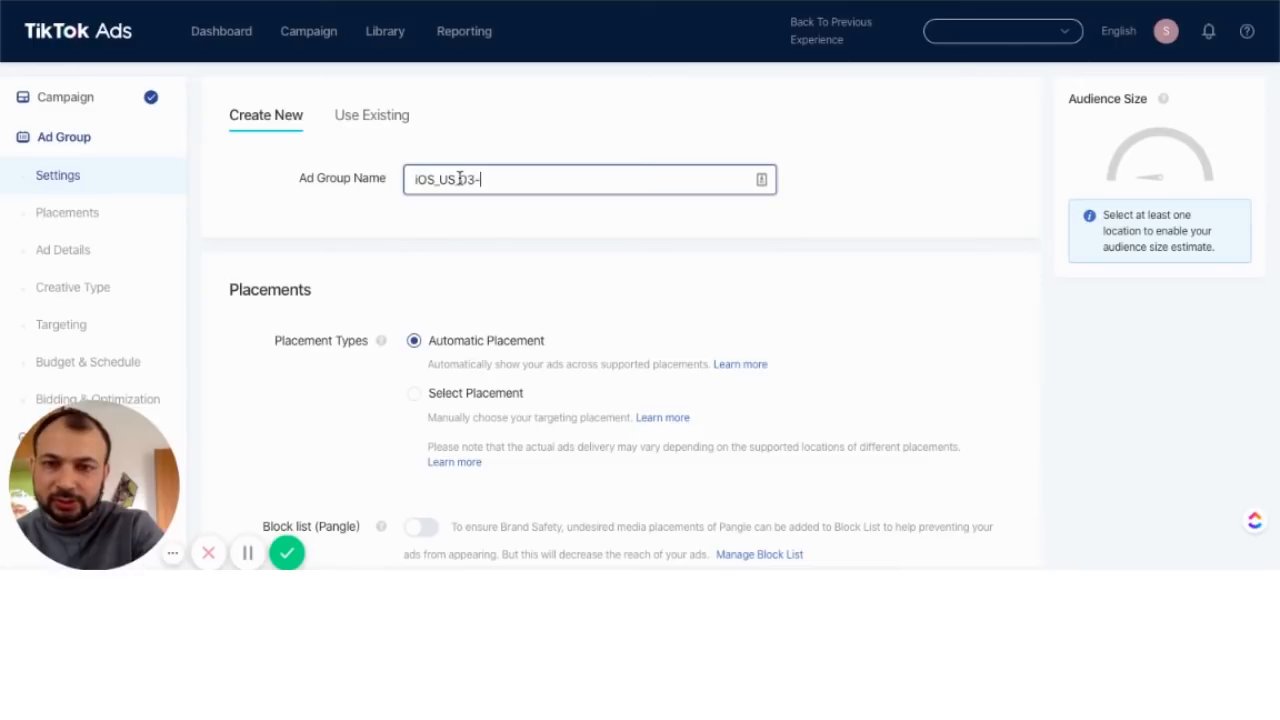
text(02)
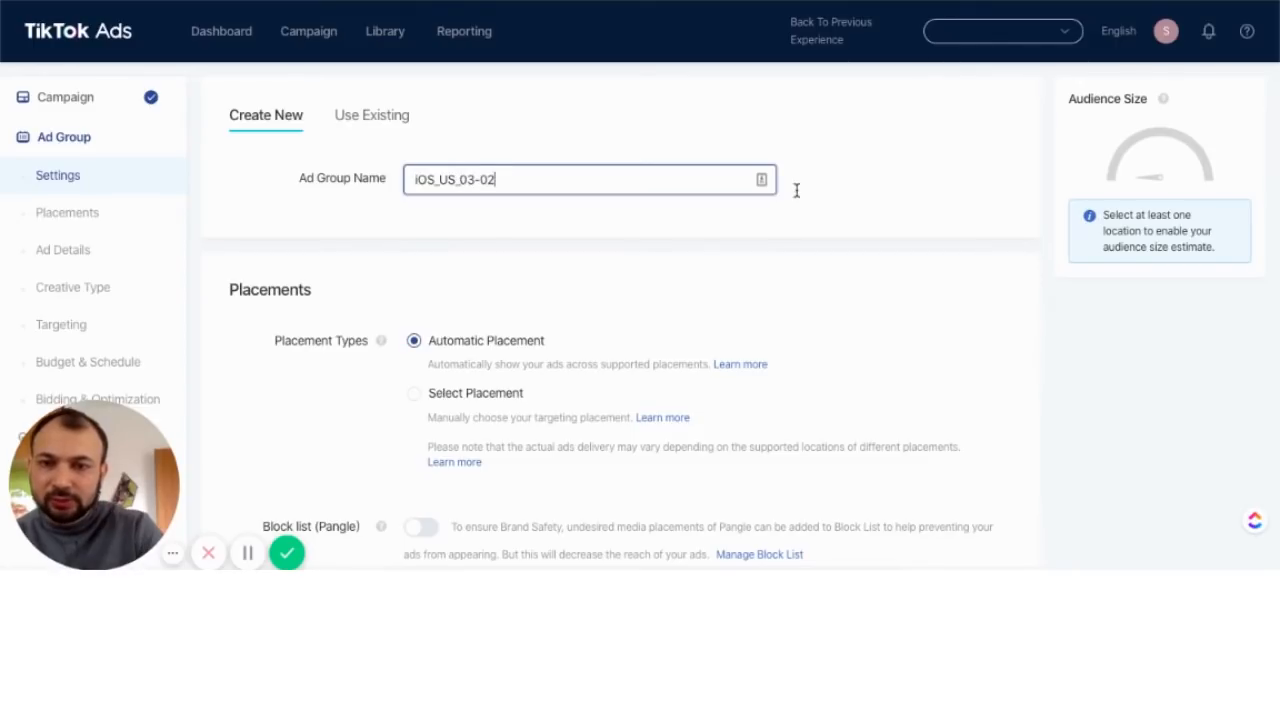
Check which apps manual placement offers and switch the ad group back to Automatic Placement
scroll(599, 445, down, 2)
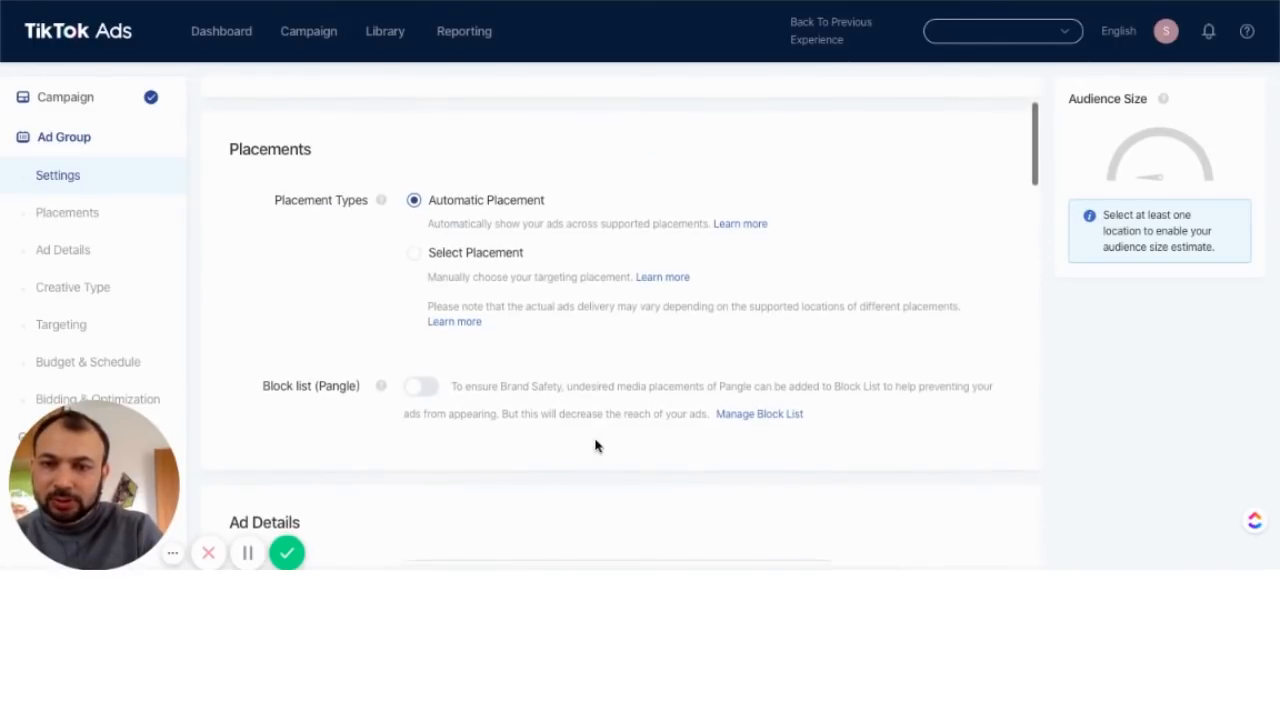
click(416, 255)
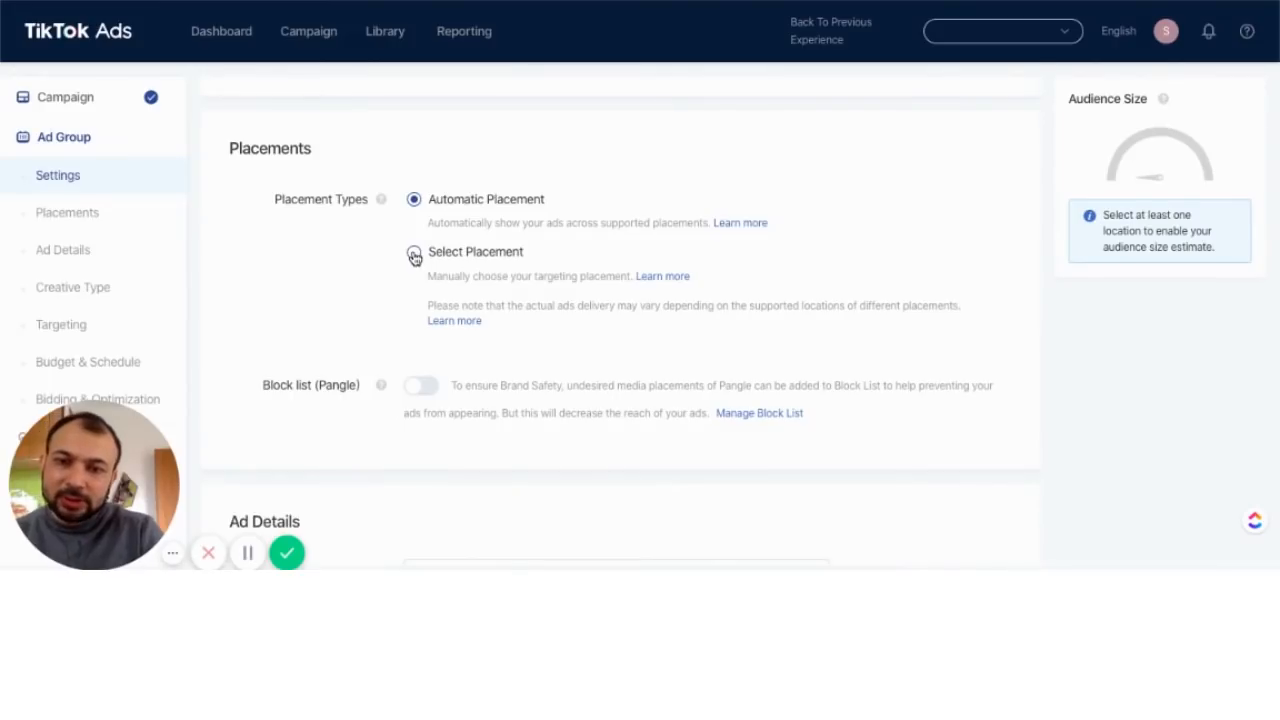
scroll(308, 347, down, 1)
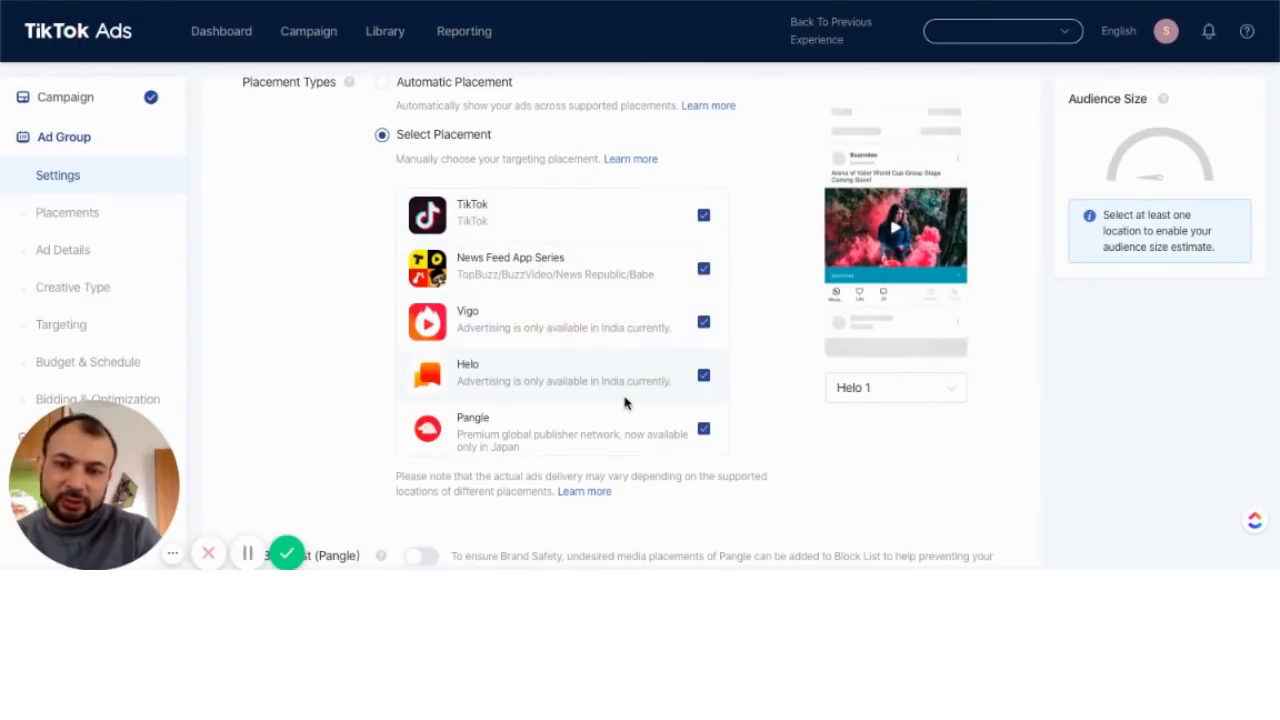
scroll(626, 400, down, 1)
scroll(622, 378, up, 1)
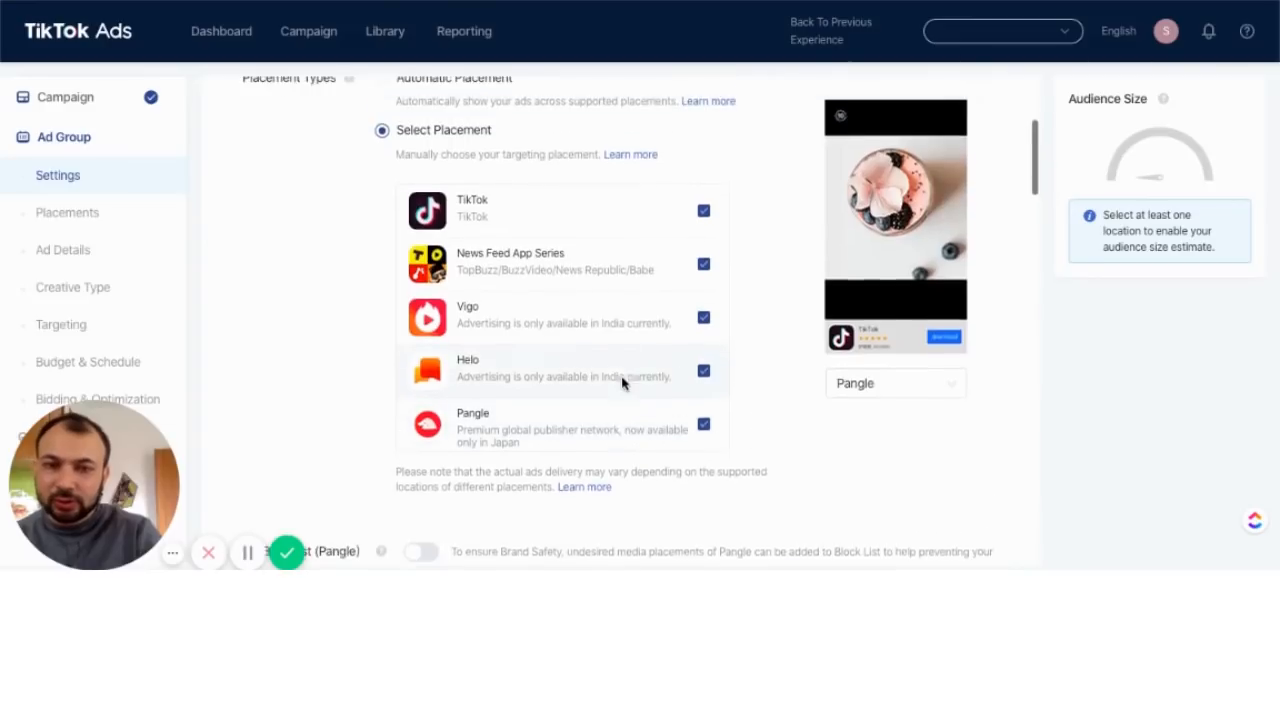
click(383, 91)
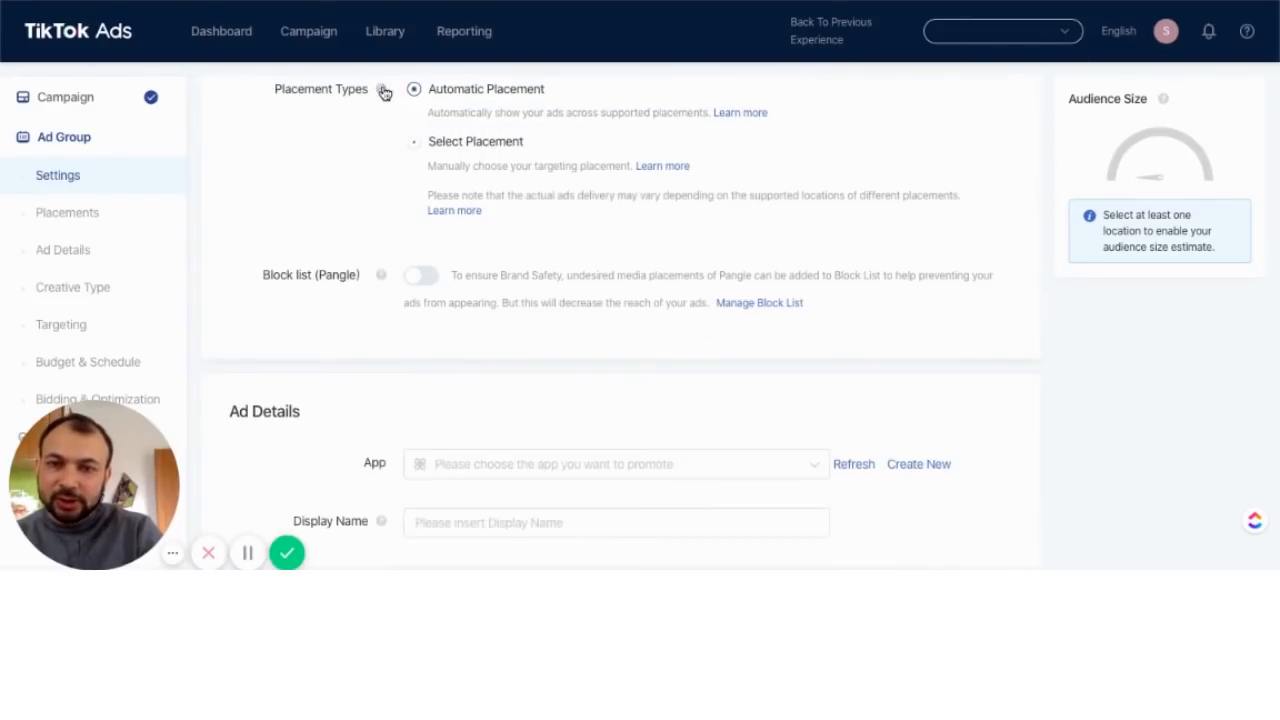
Start creating a new iOS app to promote, using the Headspace download URL apps.apple.com/us/app/headspace-meditation-sleep/id493145008
scroll(330, 295, down, 2)
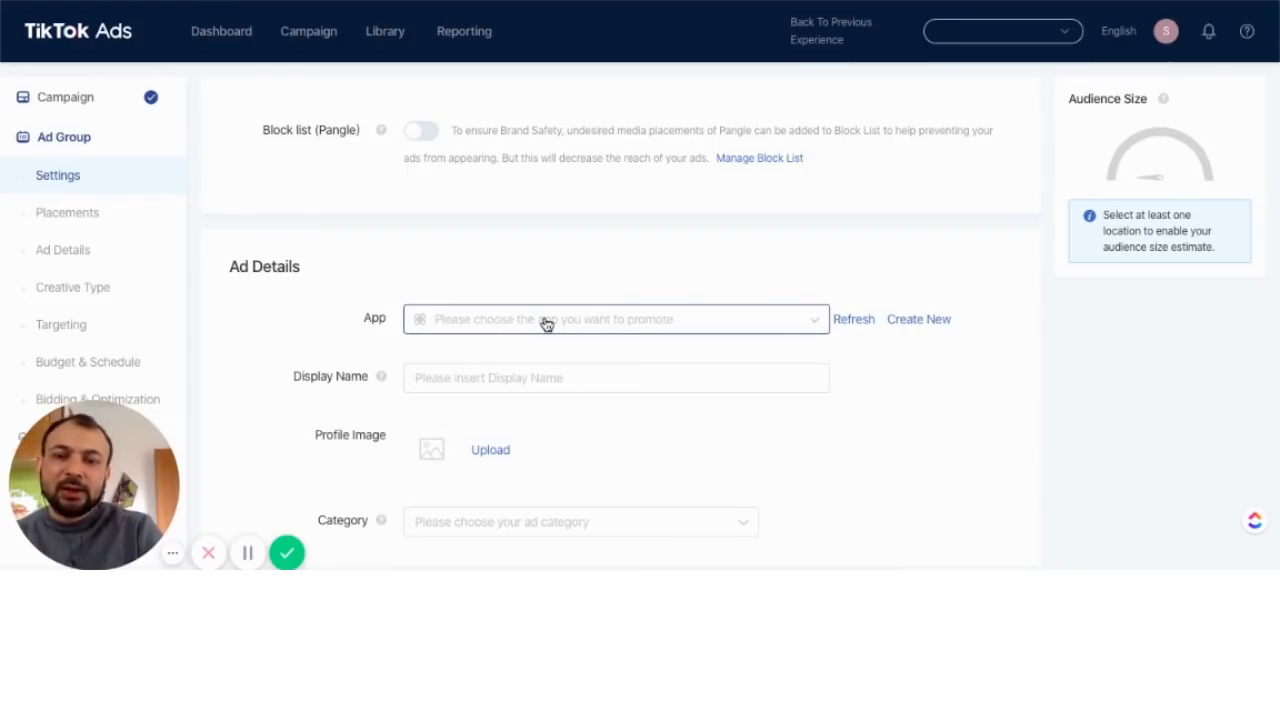
click(919, 322)
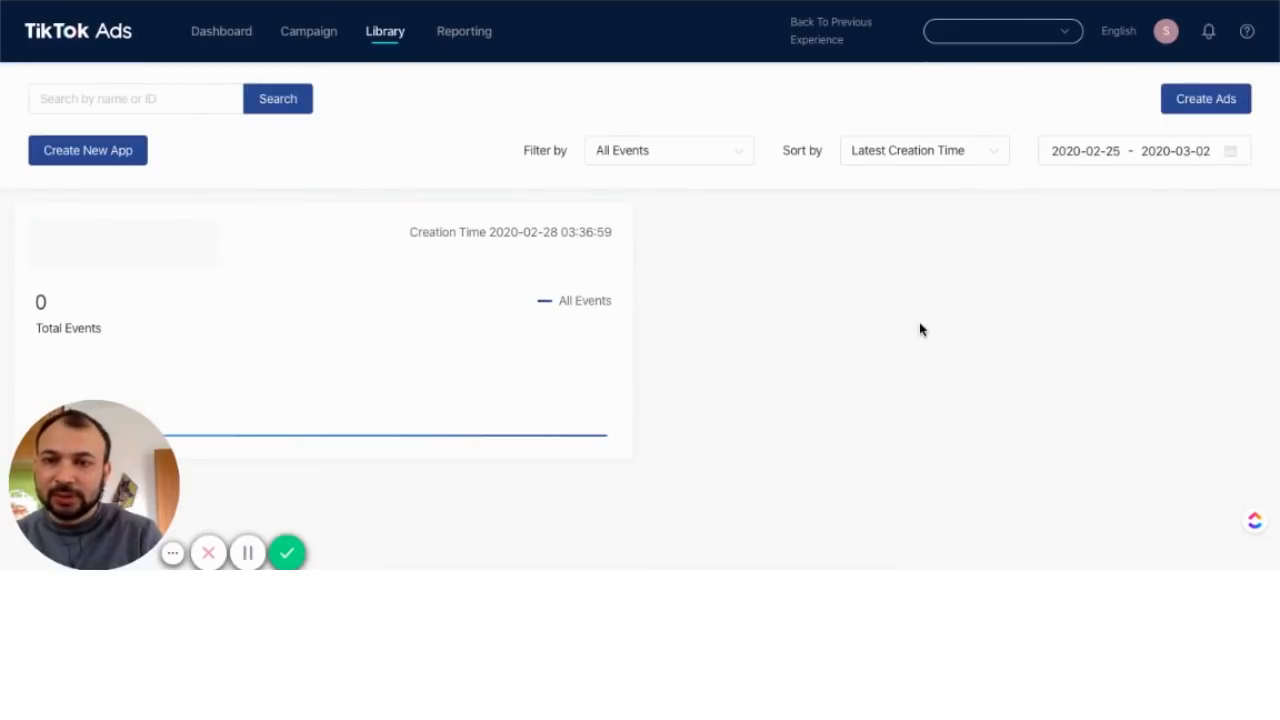
click(98, 153)
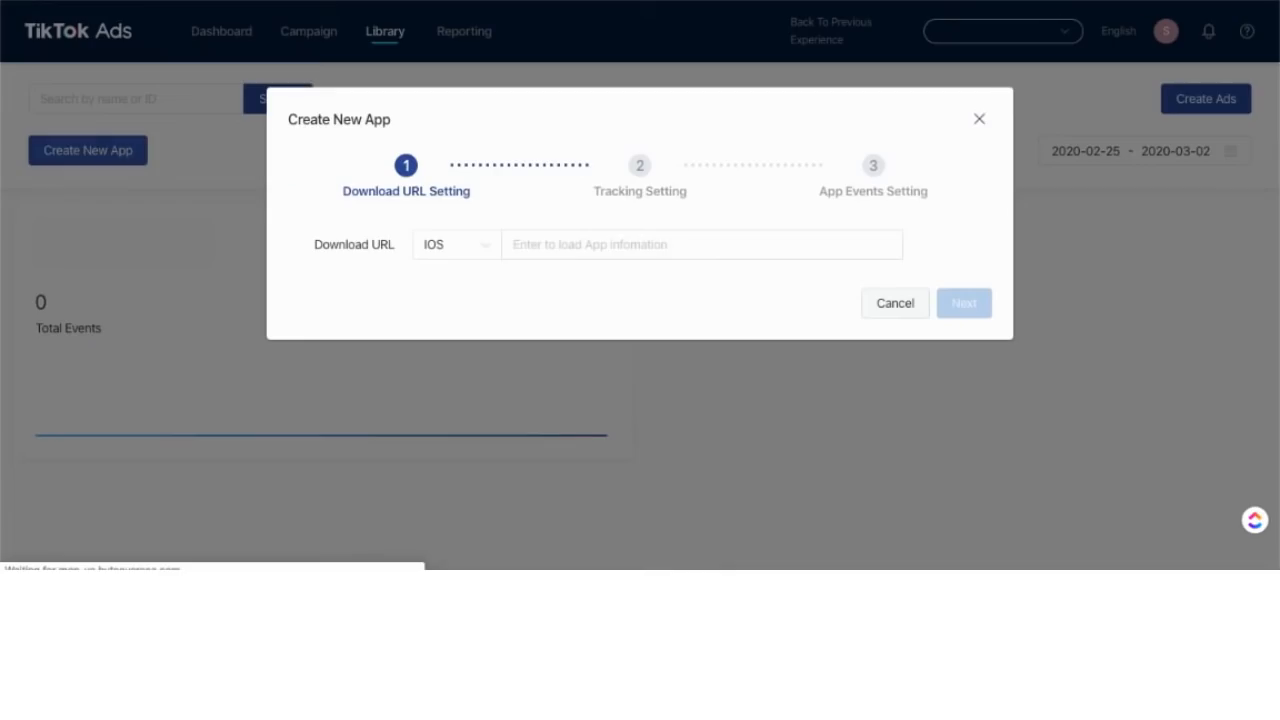
key(ctrl+v)
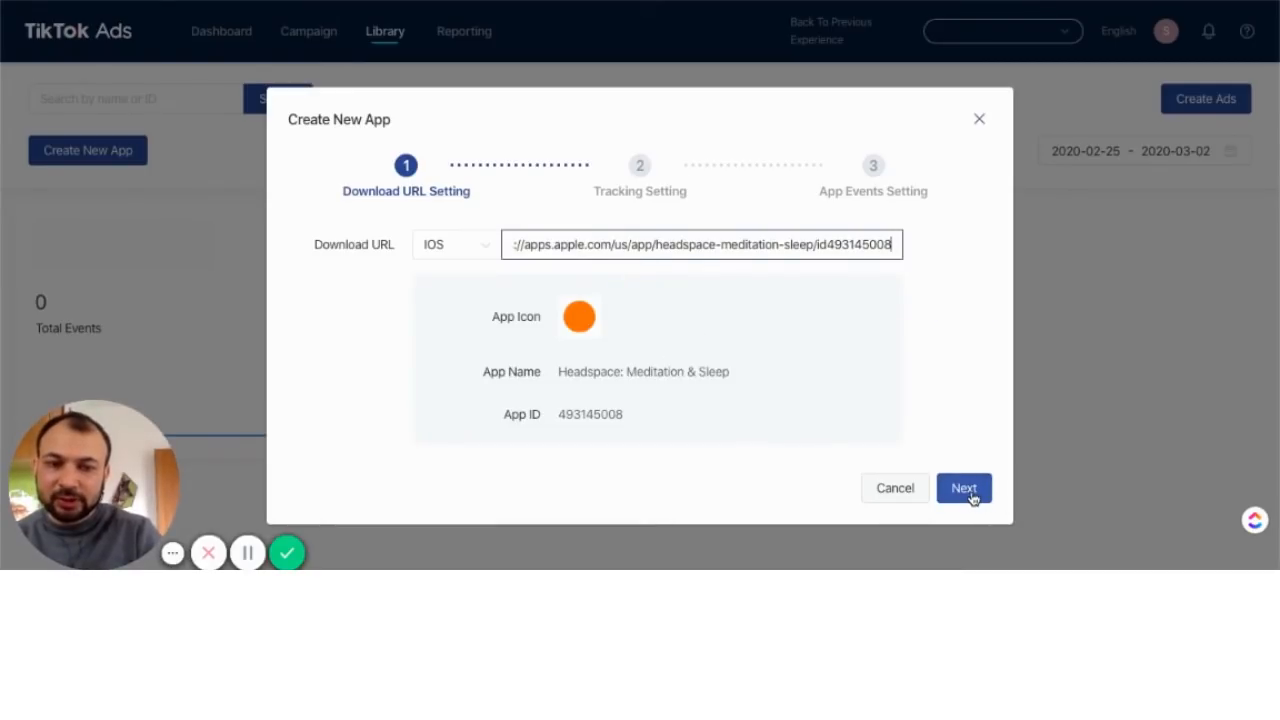
Proceed to the new app's tracking settings and choose Adjust as the measurement partner
click(966, 491)
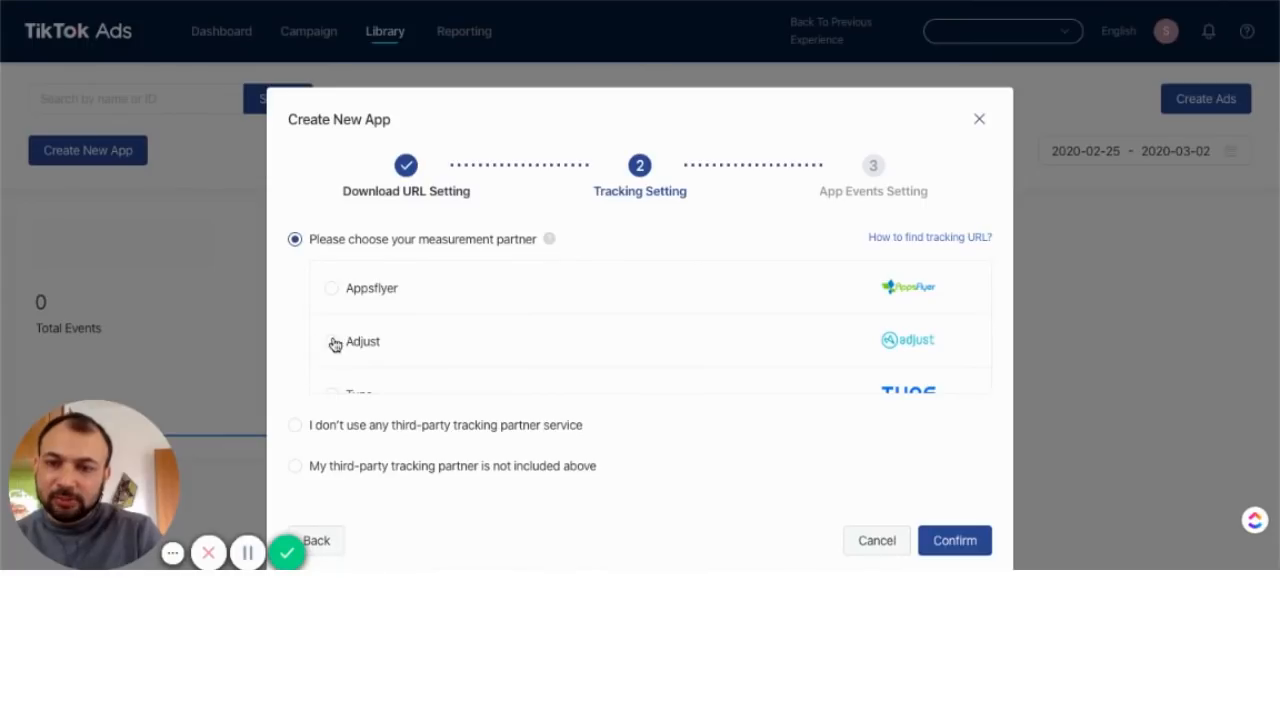
click(333, 342)
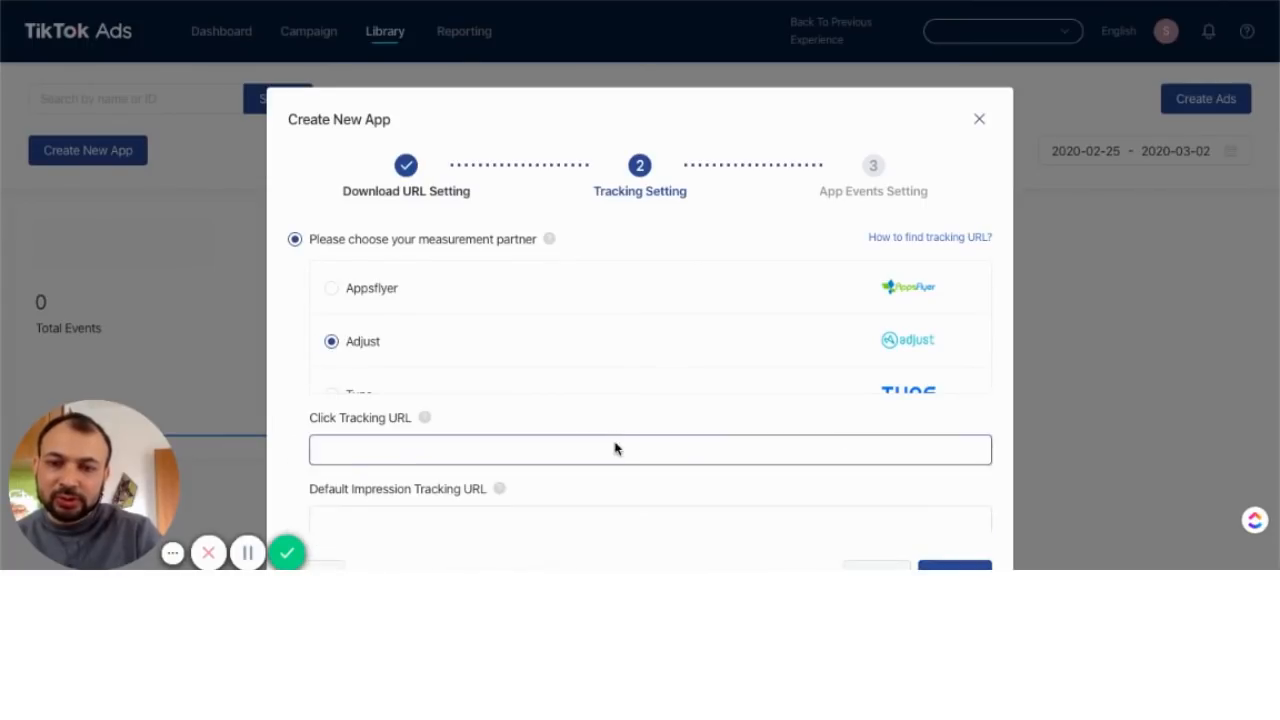
scroll(614, 446, down, 2)
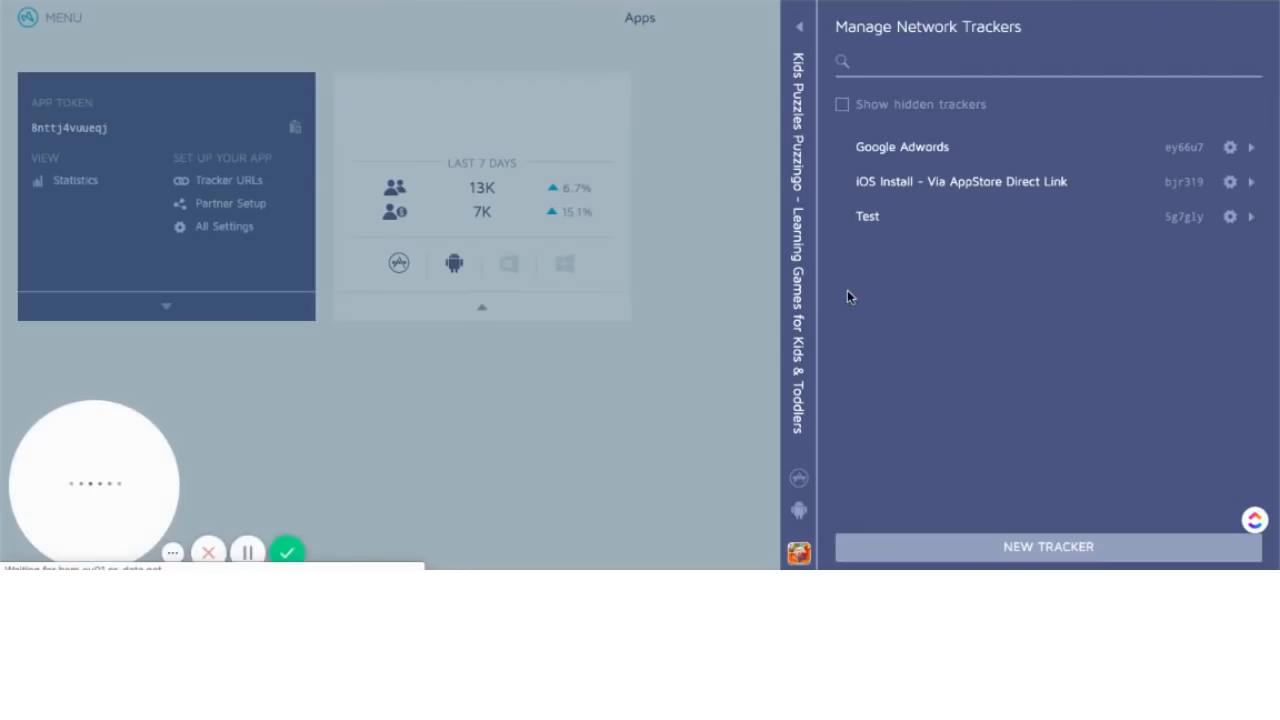
In Adjust, set up a new network tracker named Test_TikTok with TikTok Ads as its network
click(1054, 549)
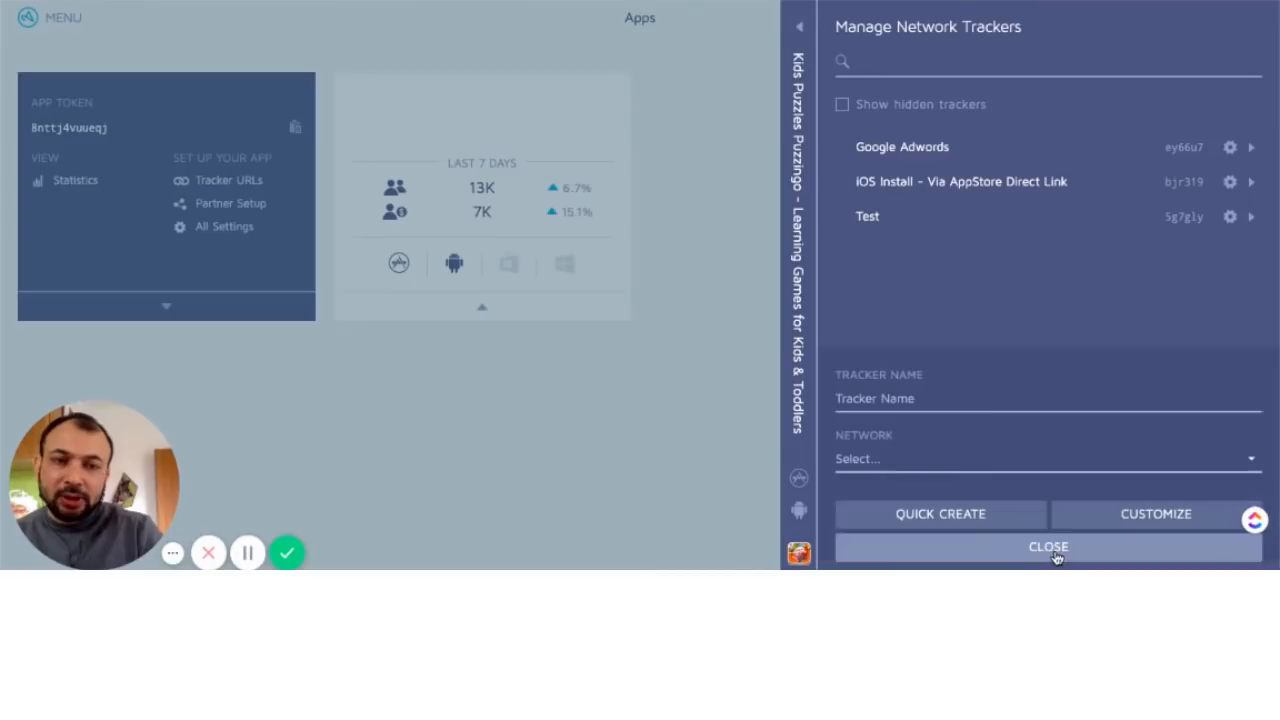
click(983, 397)
text(Te)
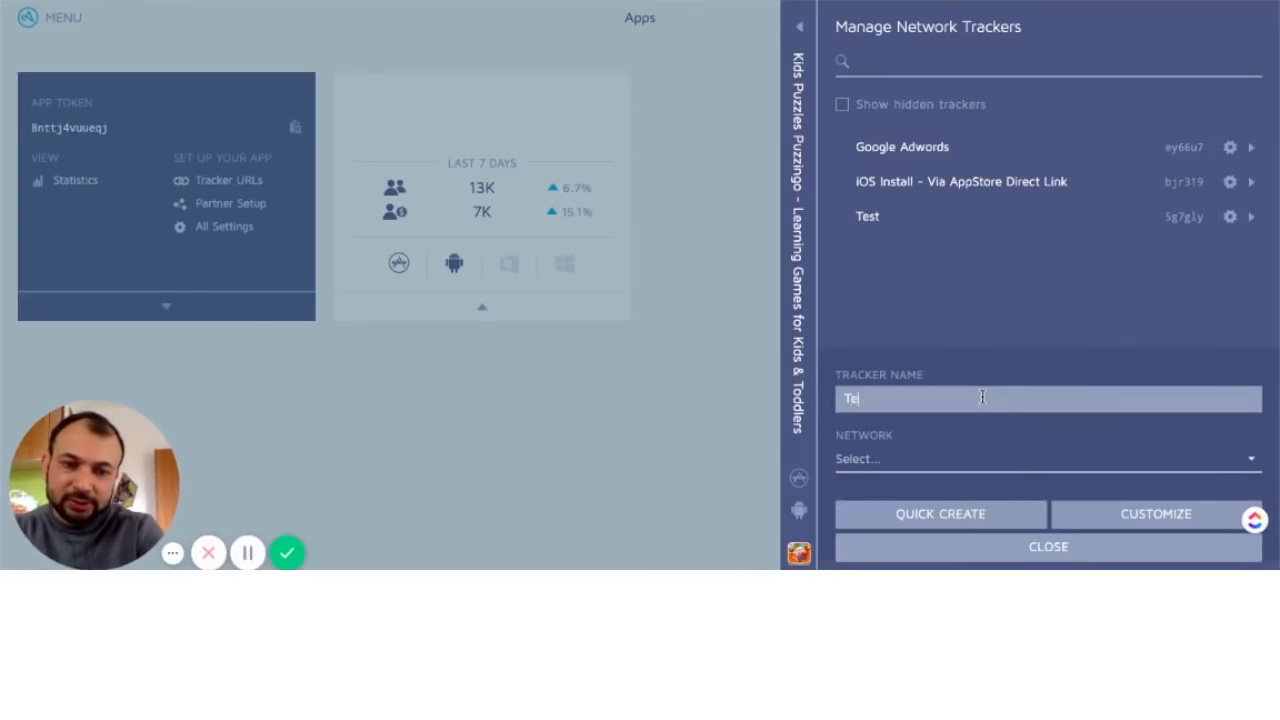
text(st_TikTok)
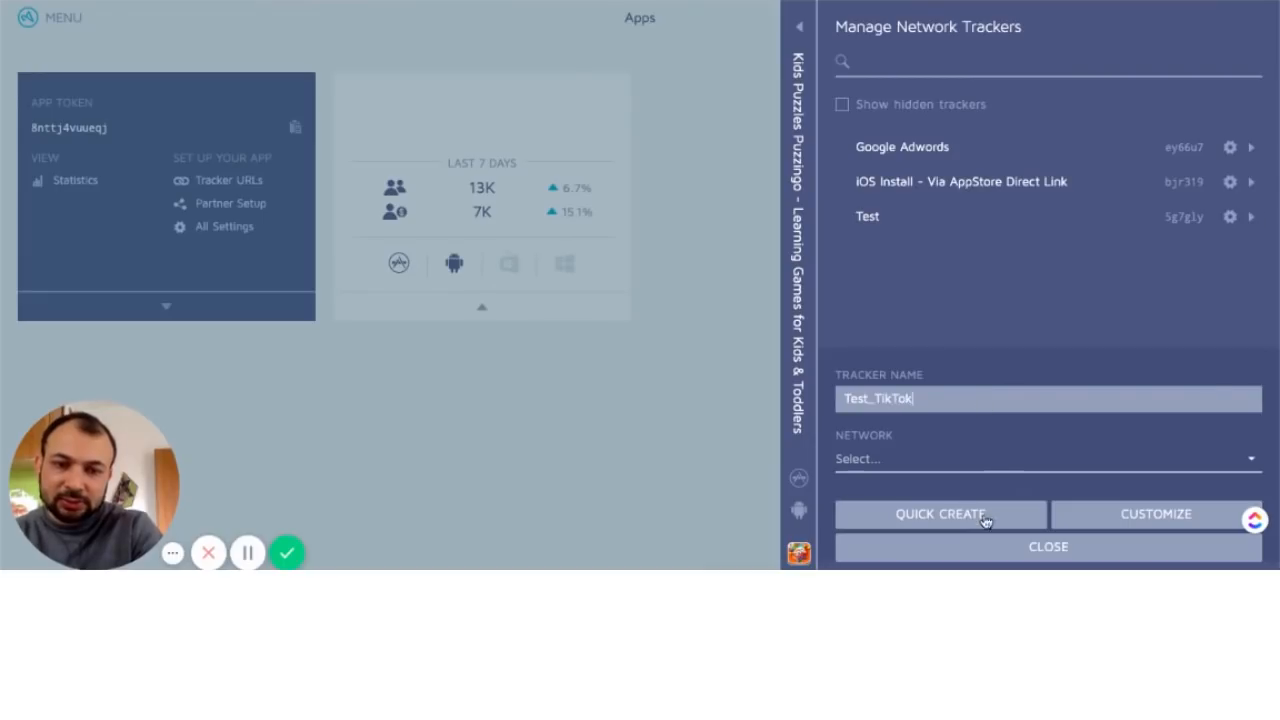
click(985, 459)
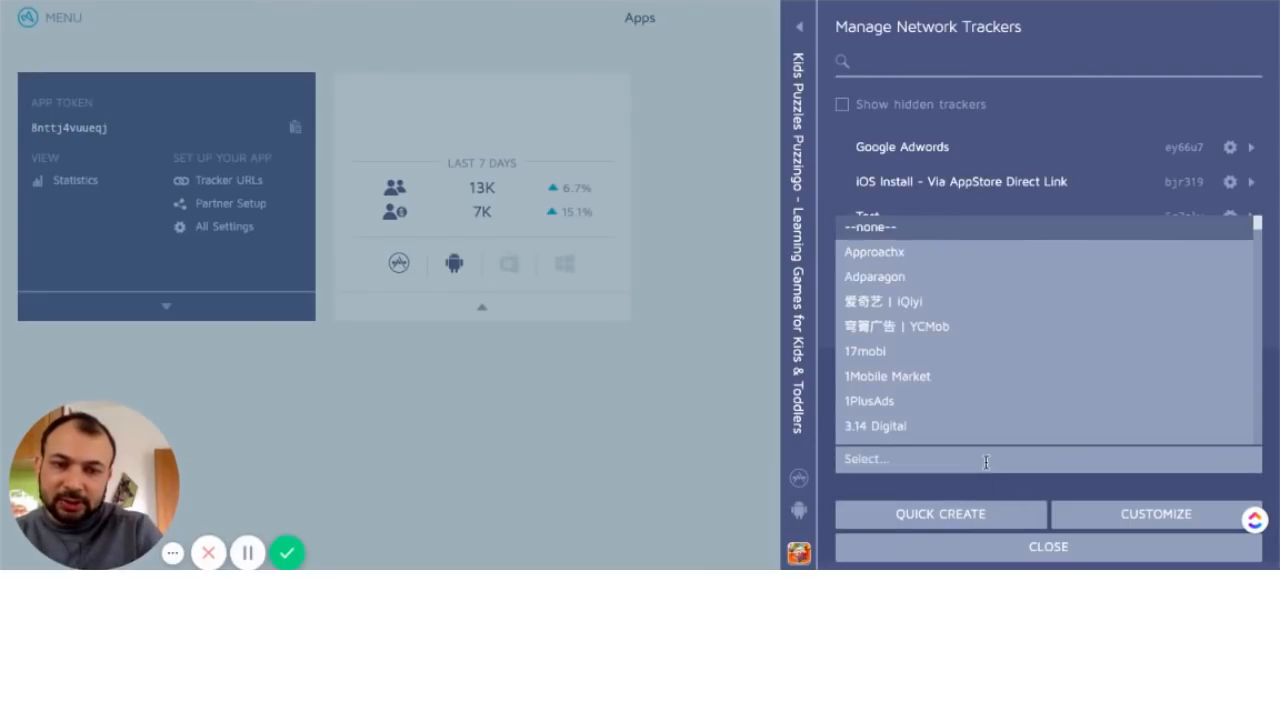
text(tik)
click(919, 430)
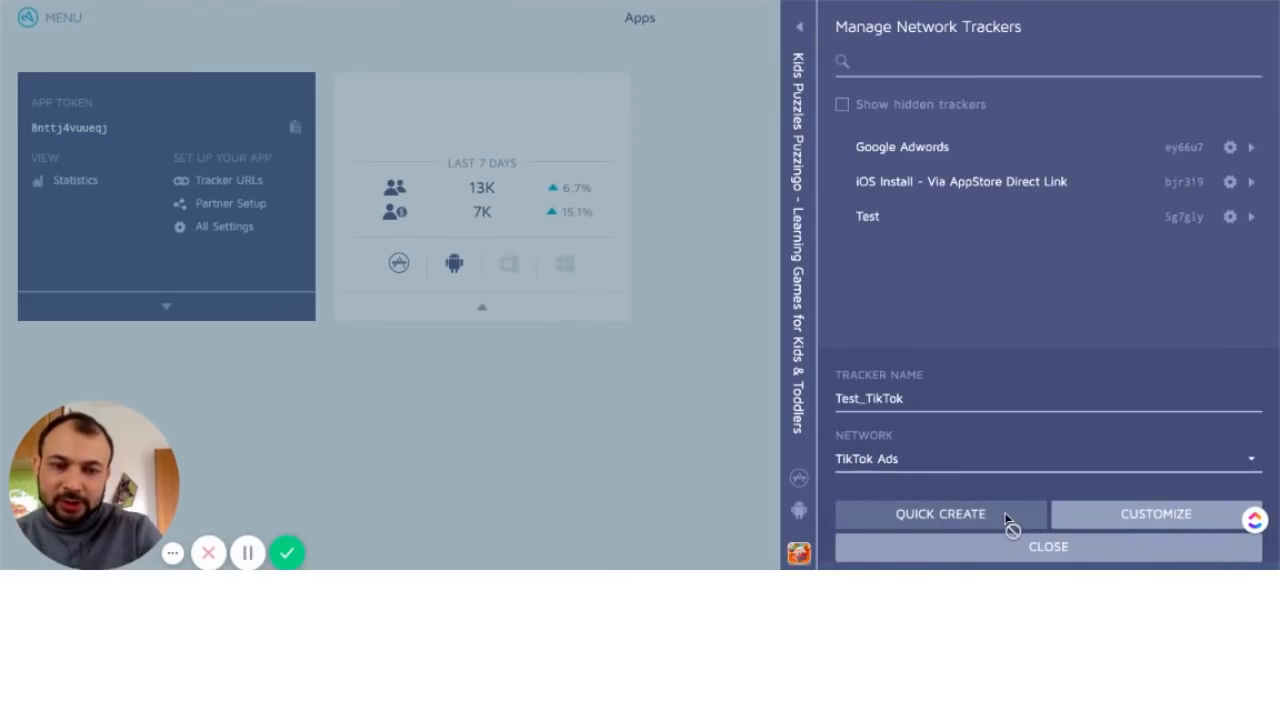
Create the Test_TikTok tracker through its customization form and copy its click URL
click(1127, 516)
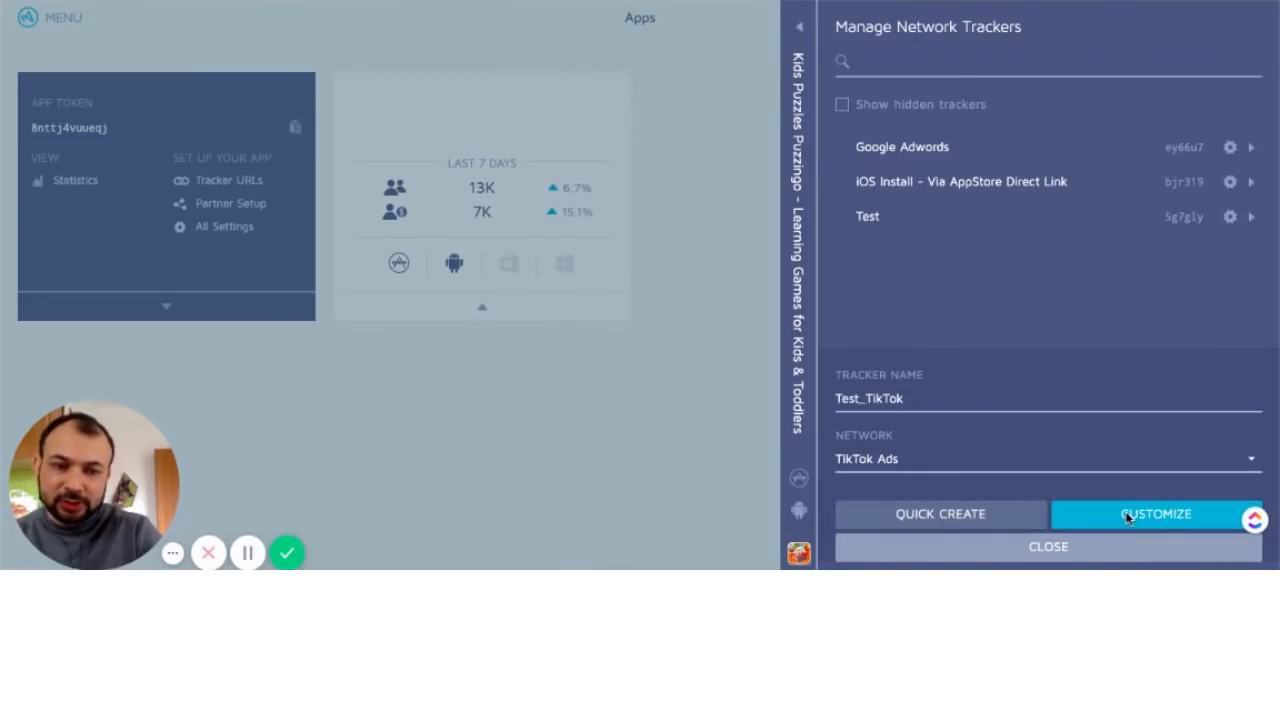
click(1127, 516)
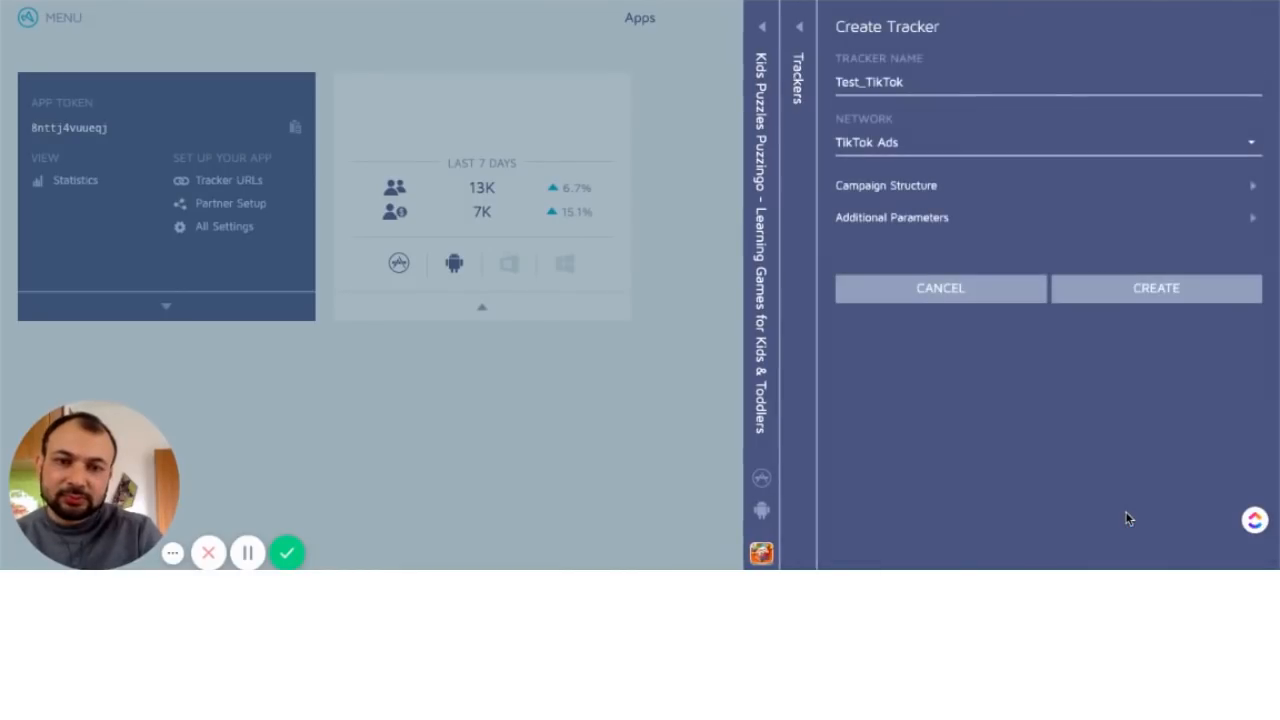
click(1119, 297)
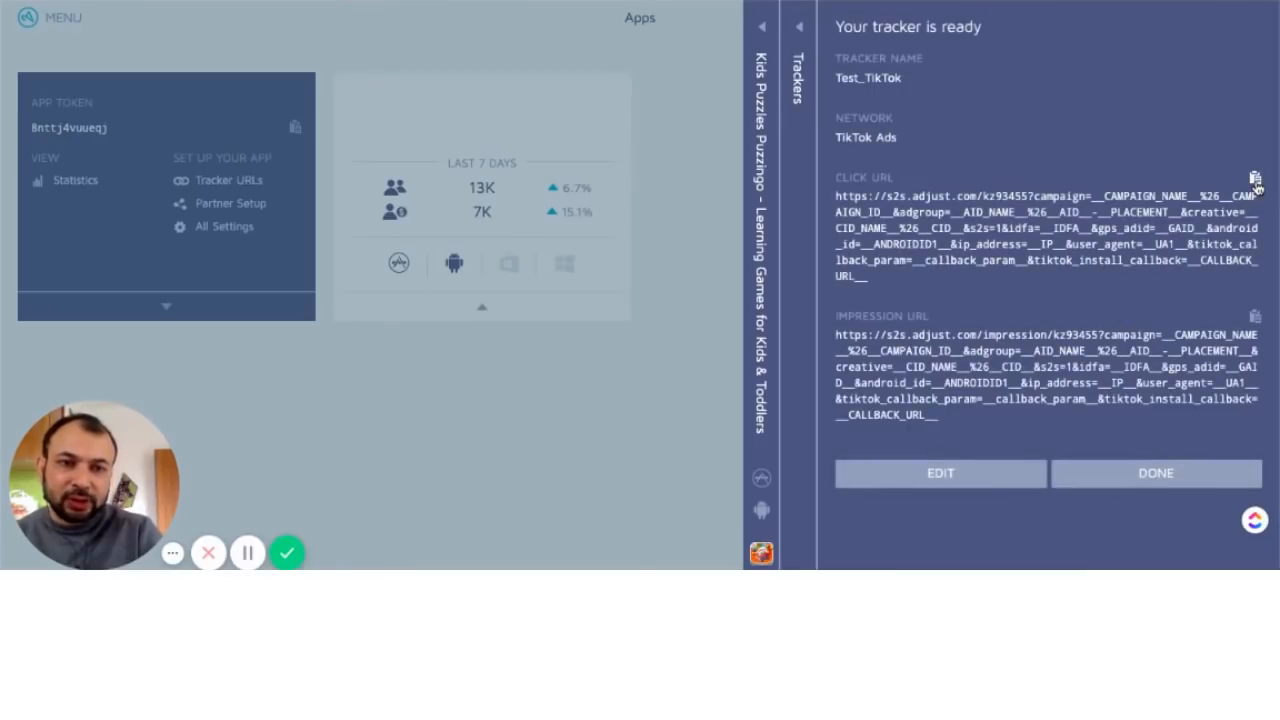
click(1255, 180)
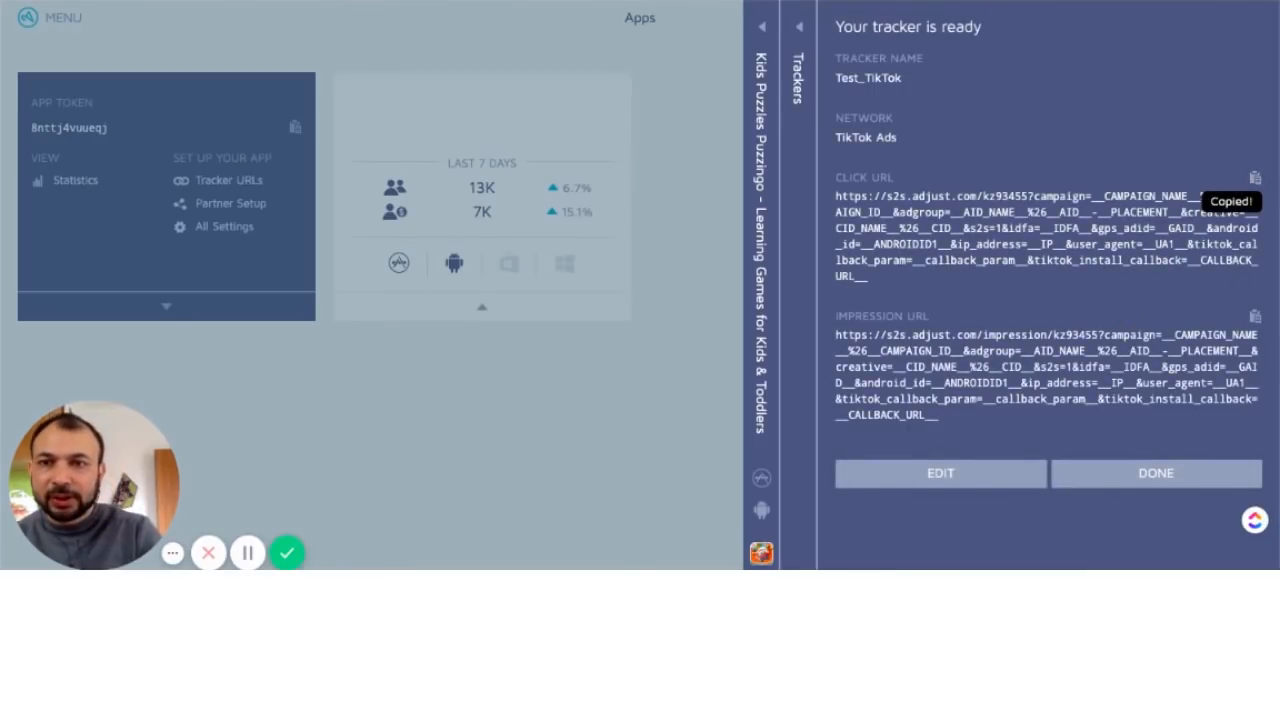
Switch to TikTok Ads, paste the copied Adjust click URL as the click tracking URL, and discard the new app form
key(ctrl+Tab)
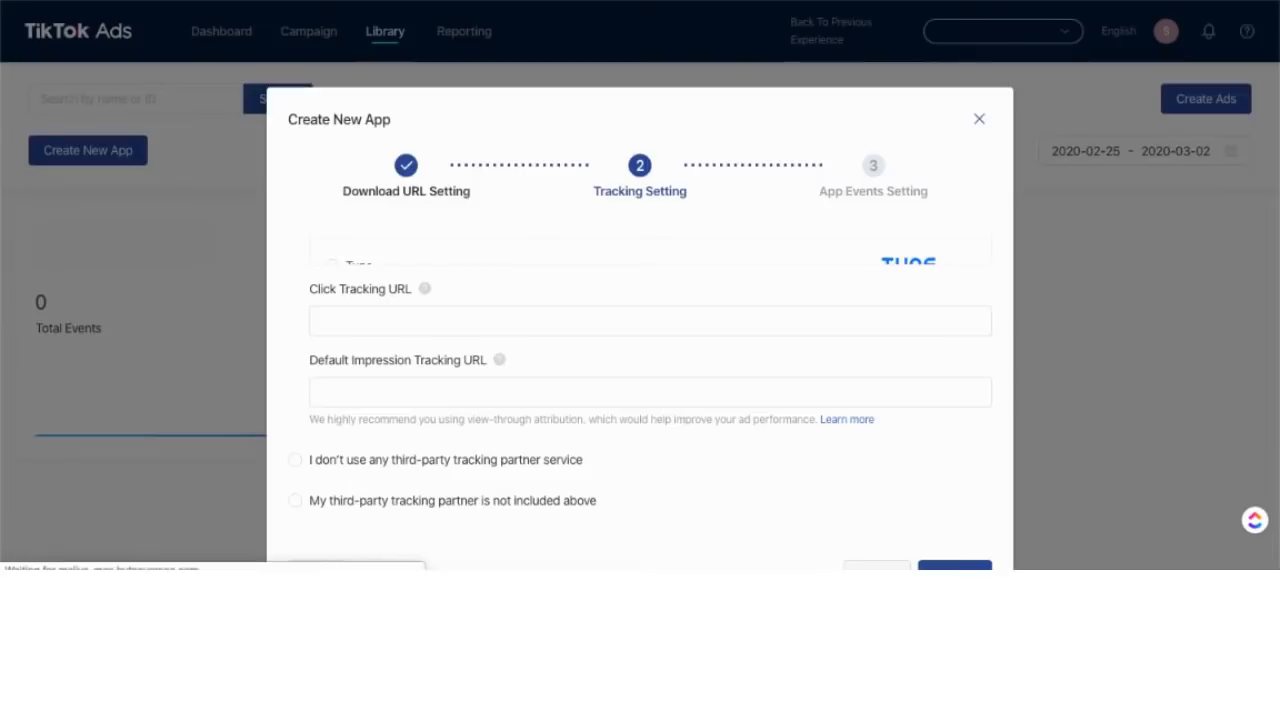
click(508, 321)
key(ctrl+v)
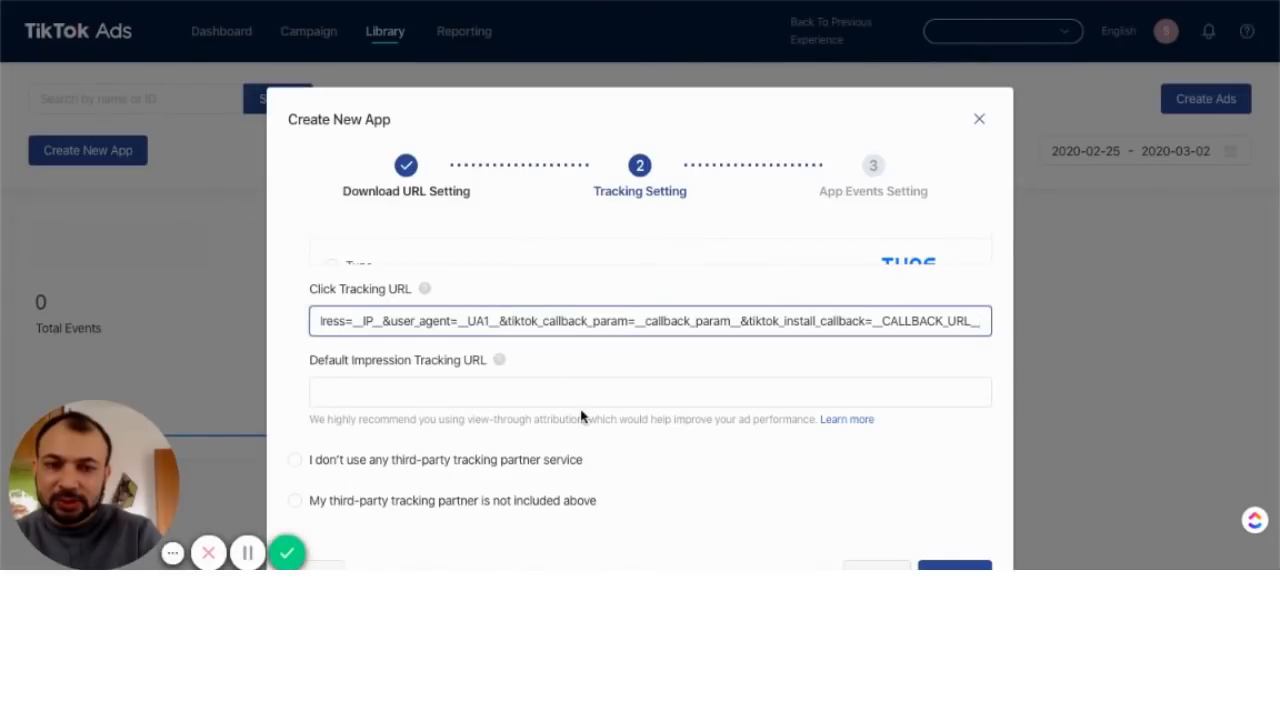
scroll(581, 416, down, 1)
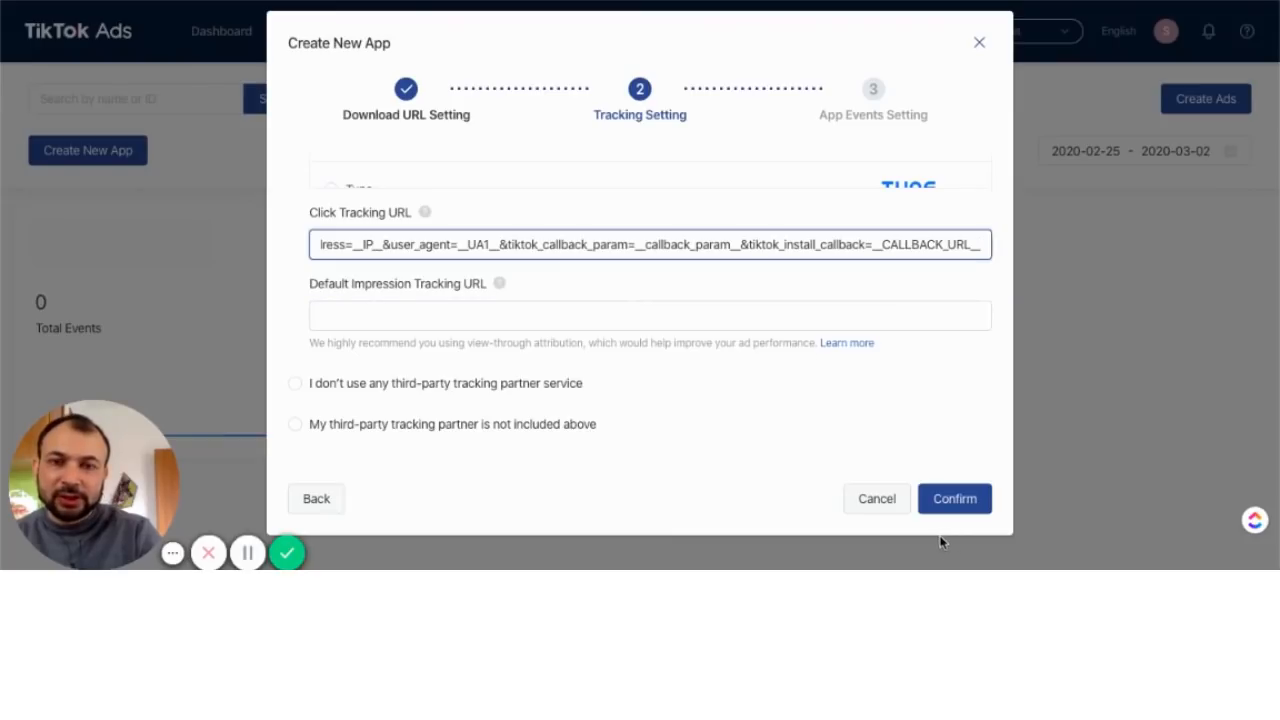
scroll(634, 252, up, 2)
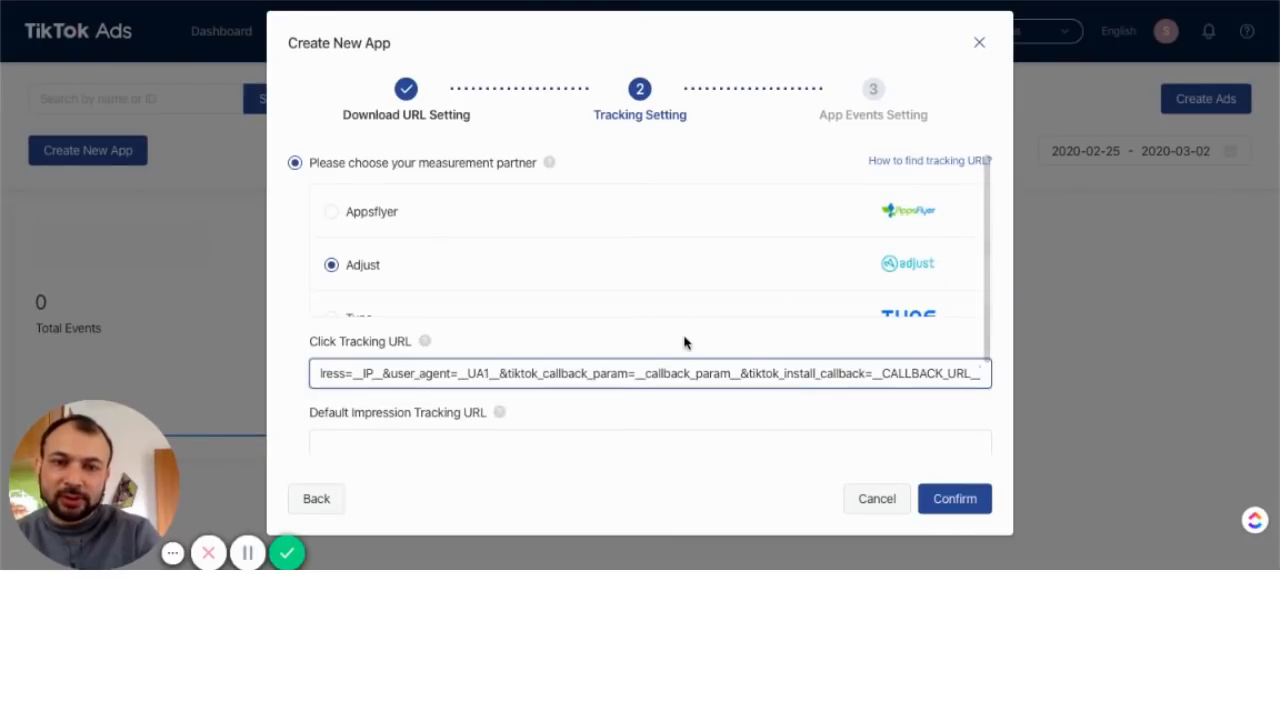
scroll(684, 343, up, 2)
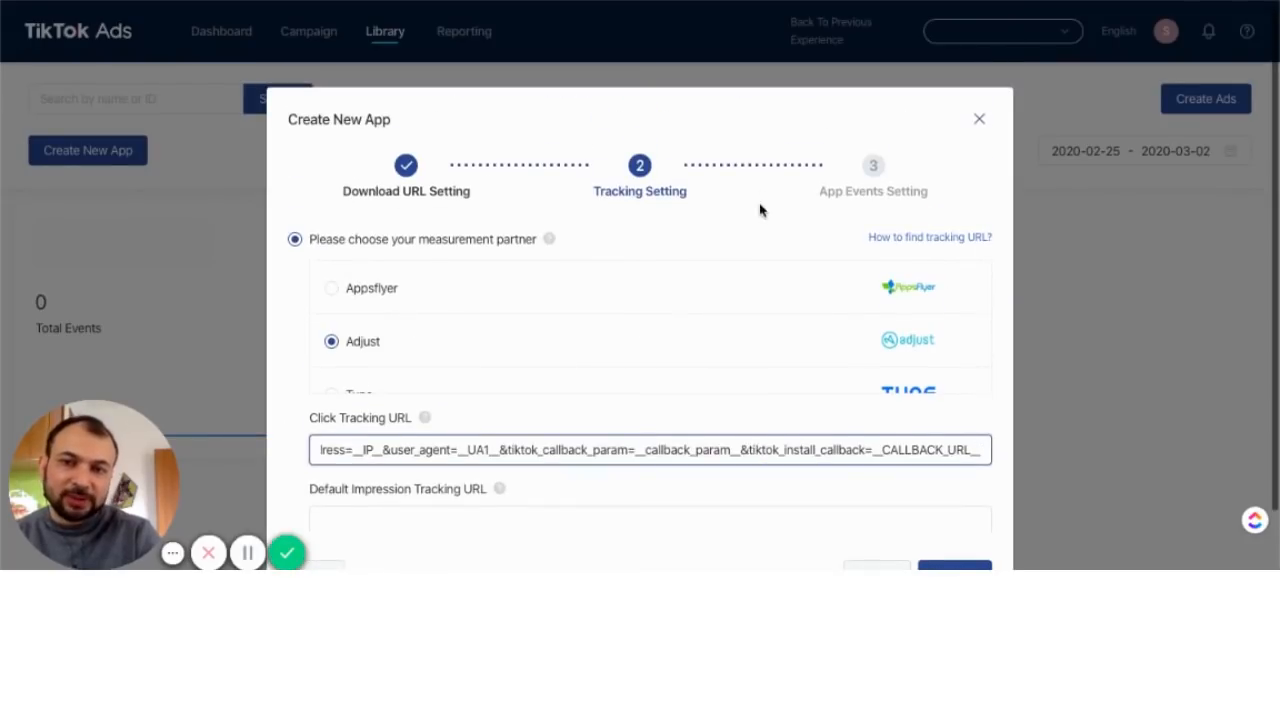
click(981, 122)
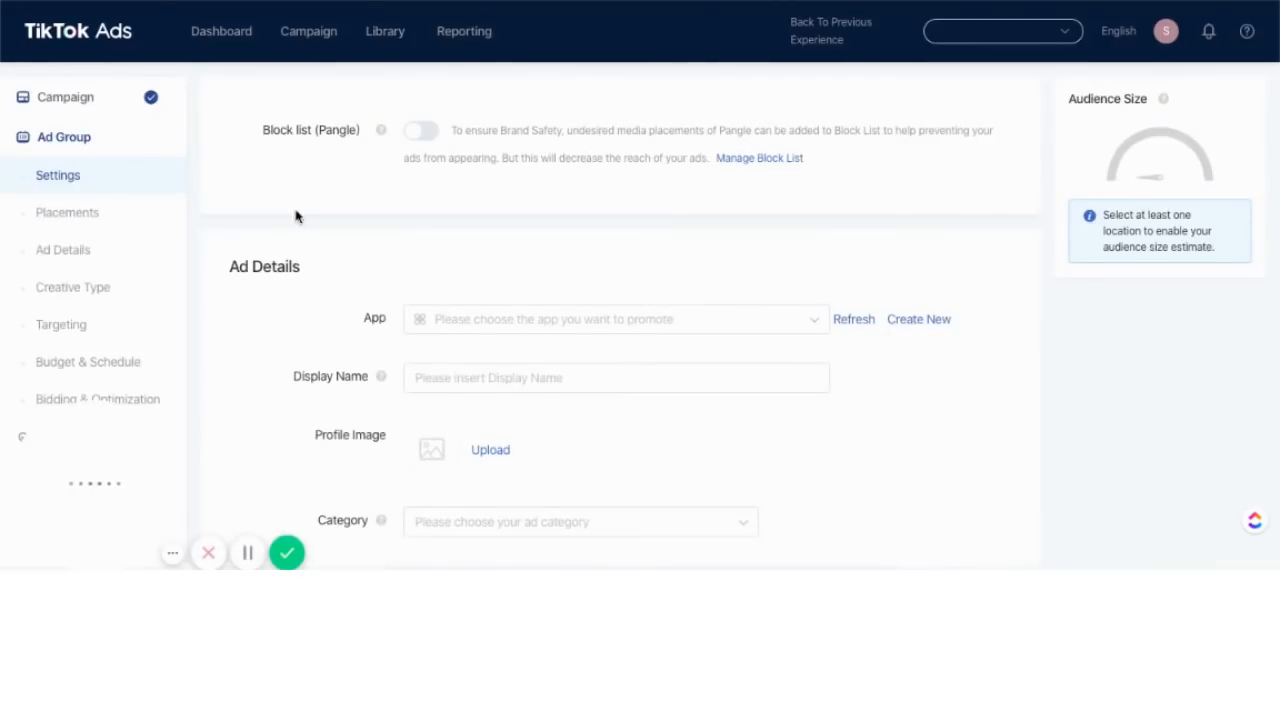
Choose the iOS app Gods of Olympus to promote and set the ad category to App install / Mobile Game / Strategy
click(546, 320)
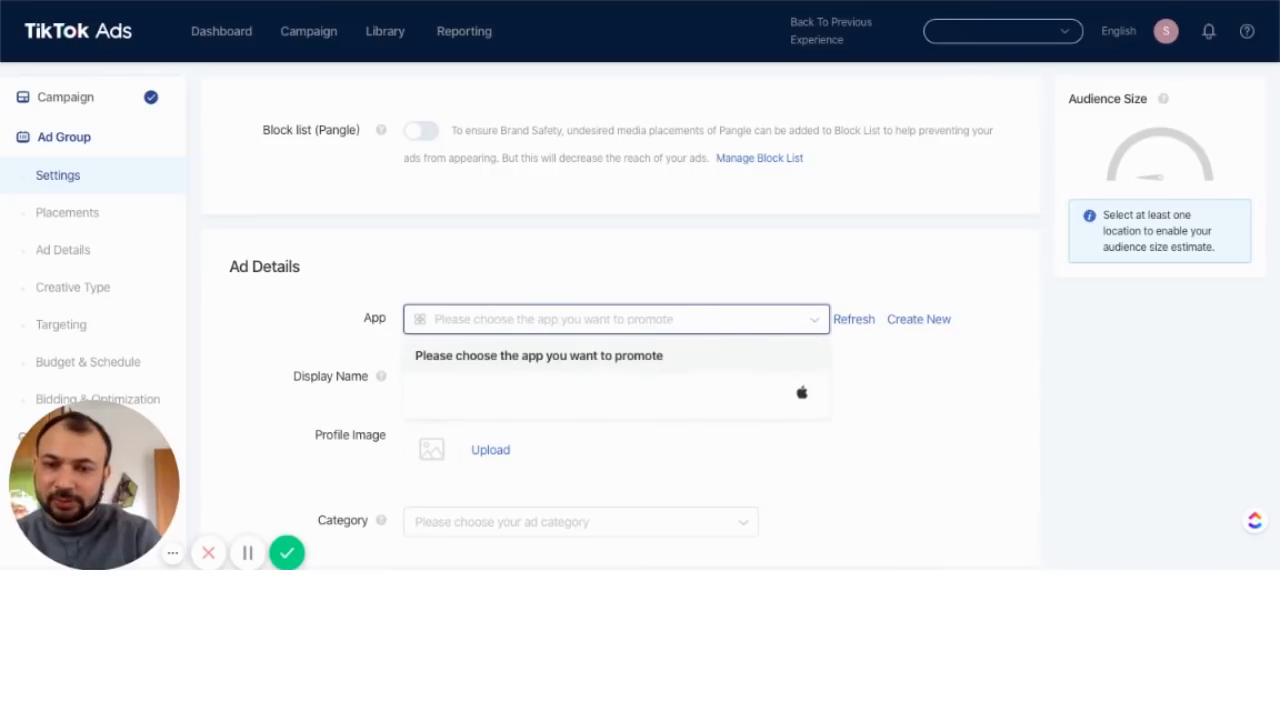
click(500, 392)
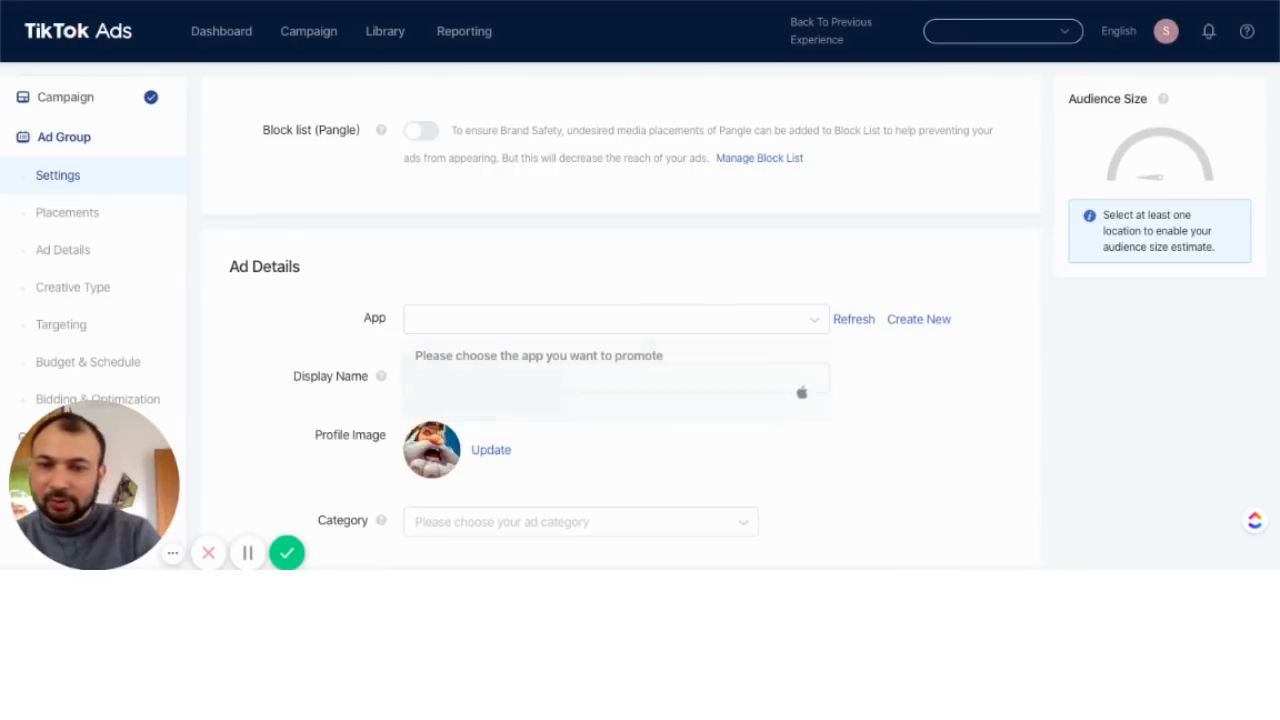
scroll(360, 385, down, 2)
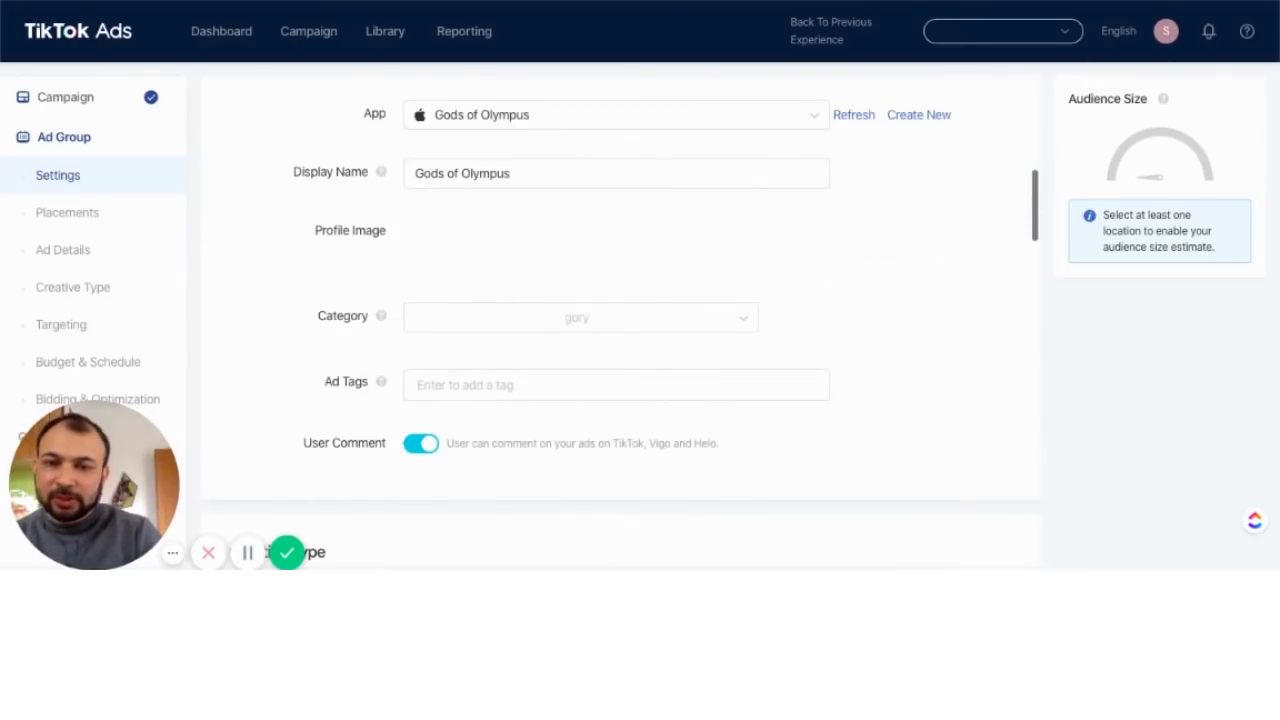
scroll(502, 478, down, 2)
scroll(503, 477, up, 1)
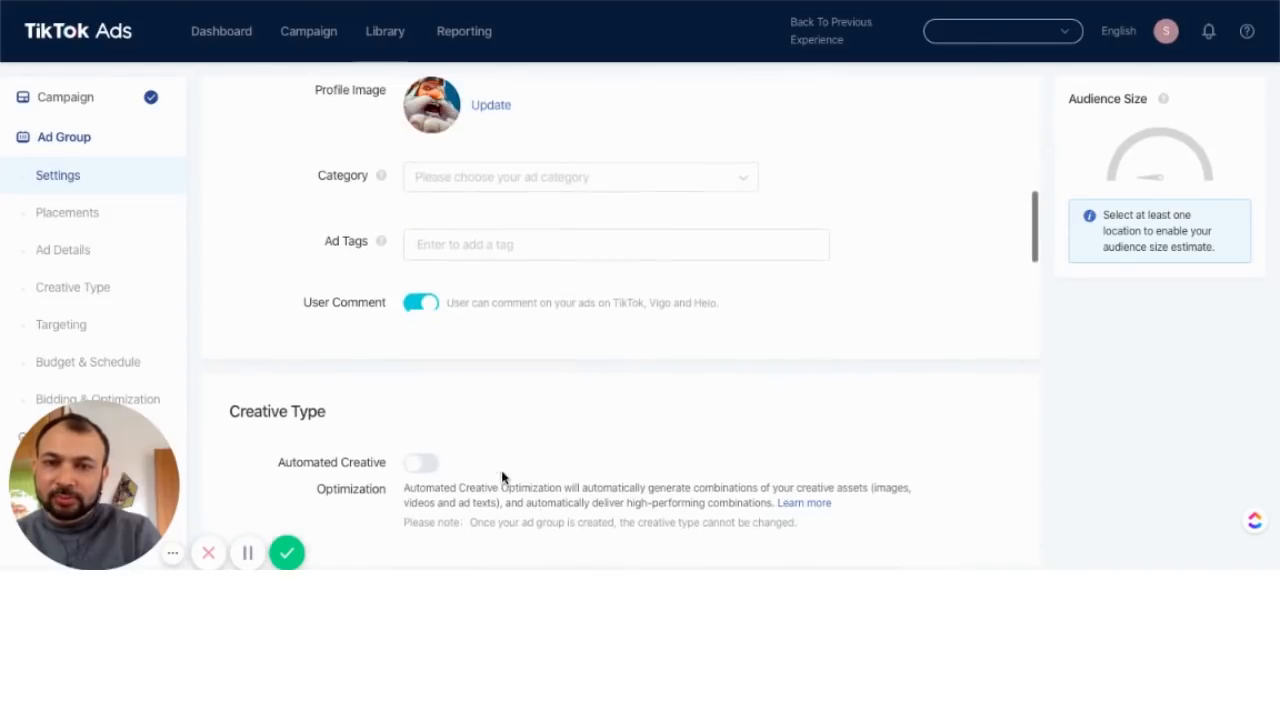
click(744, 190)
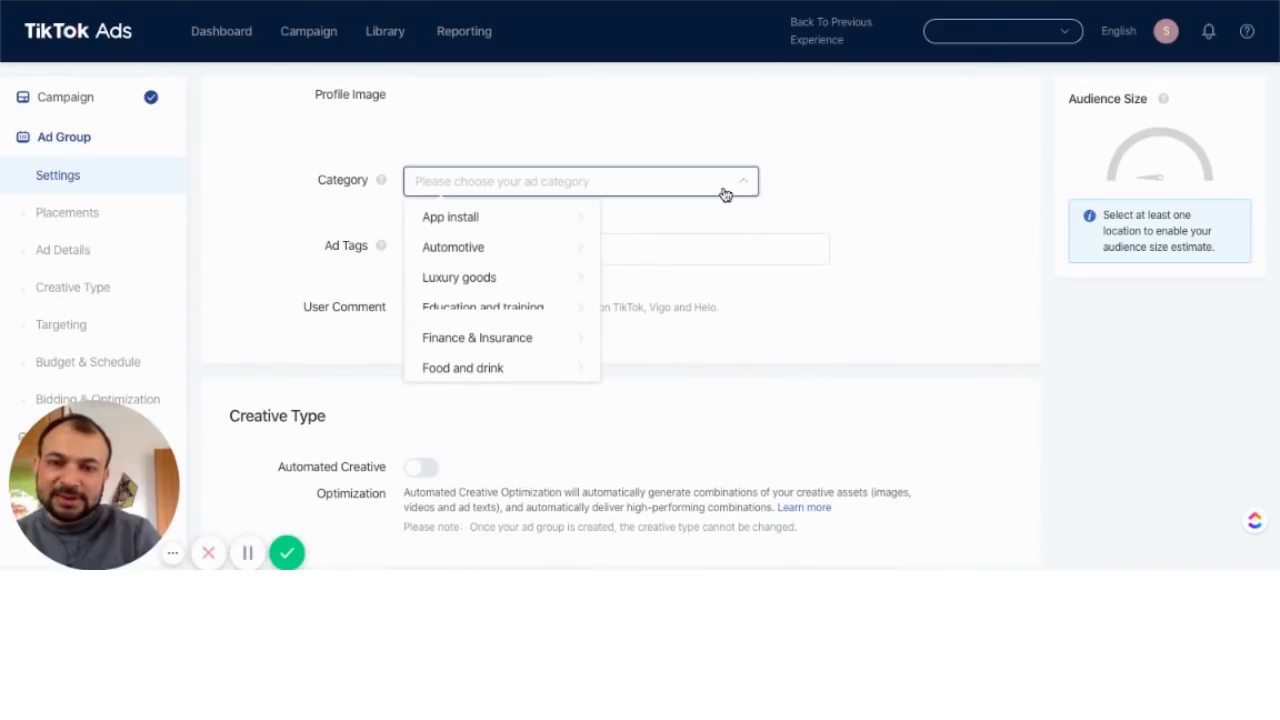
click(544, 224)
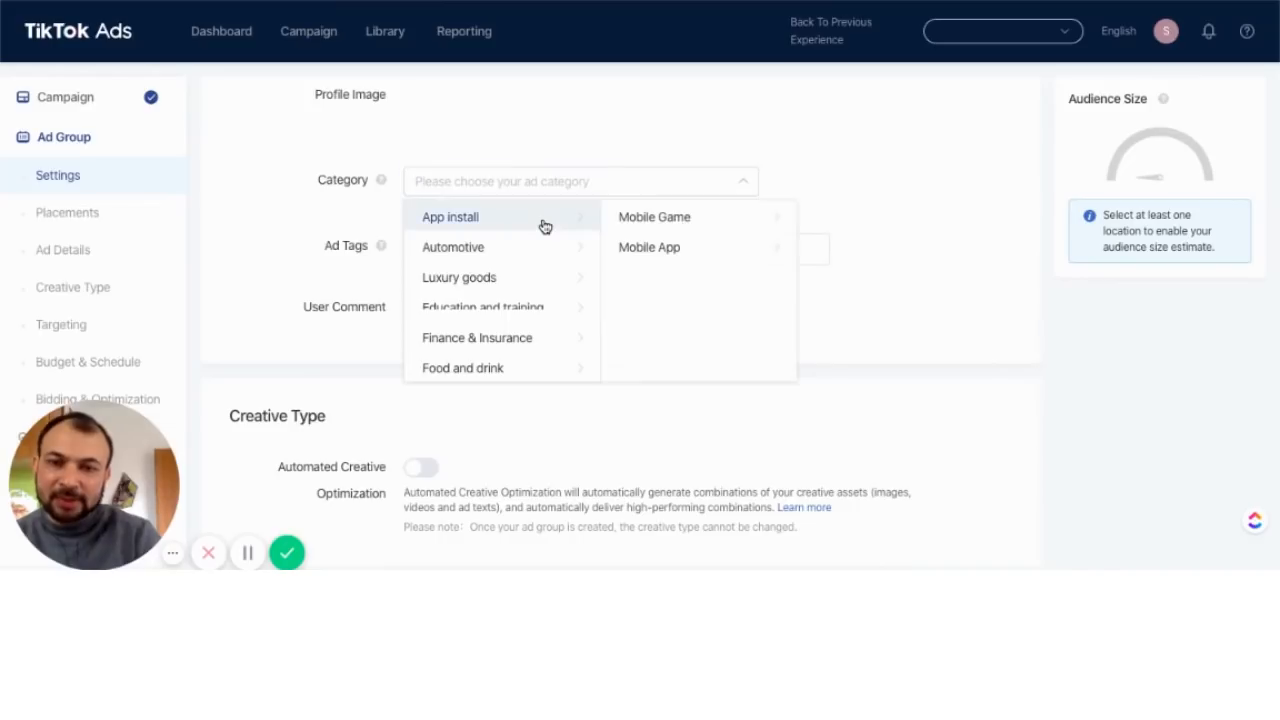
click(688, 221)
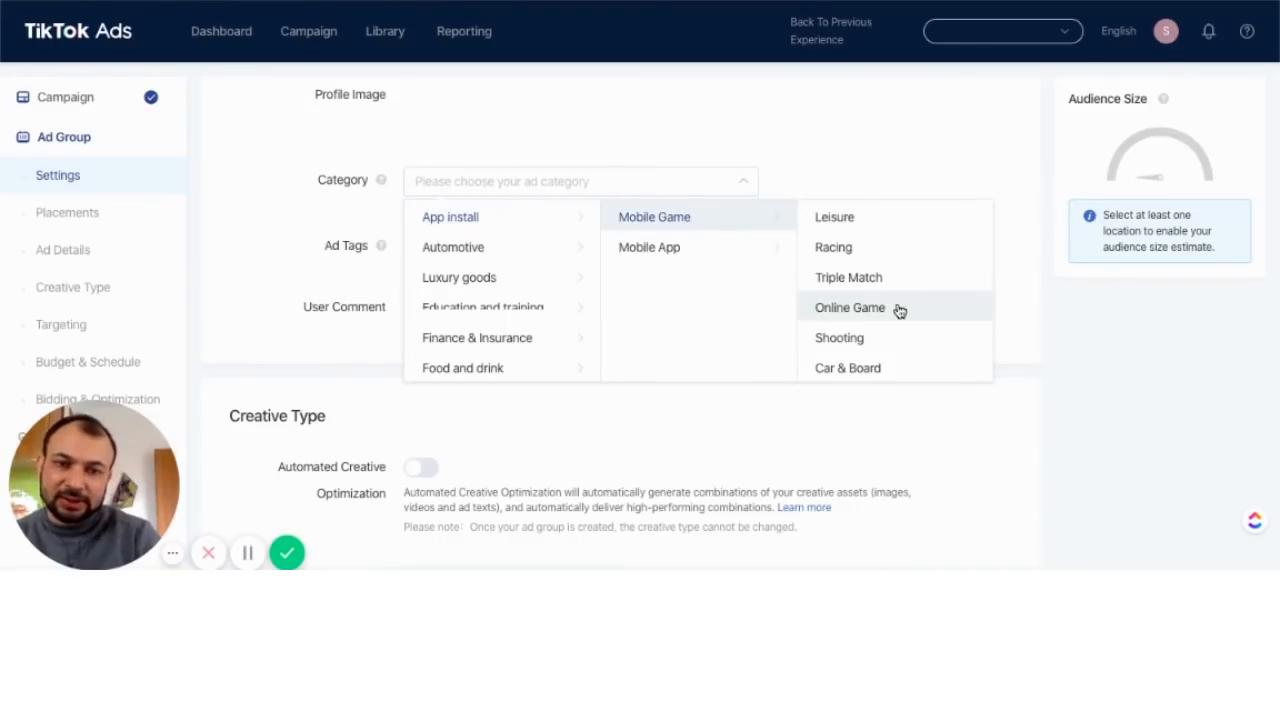
scroll(897, 310, down, 1)
scroll(899, 312, down, 2)
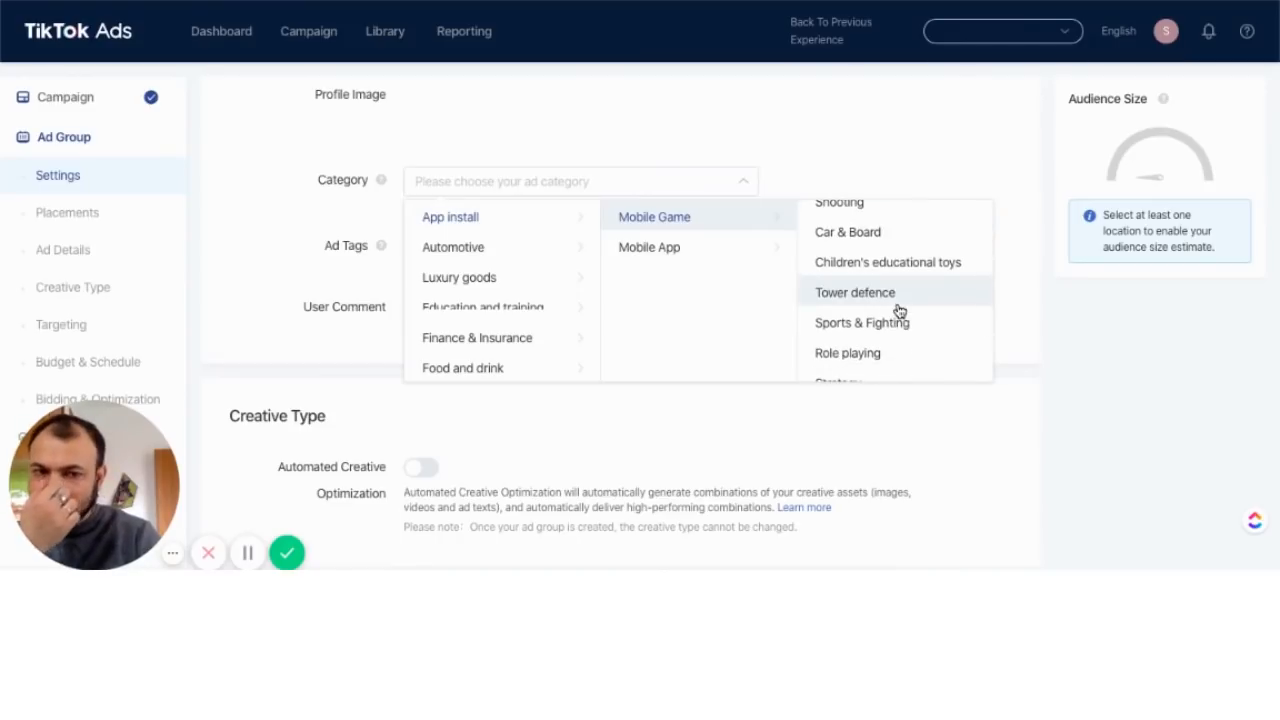
scroll(899, 312, down, 1)
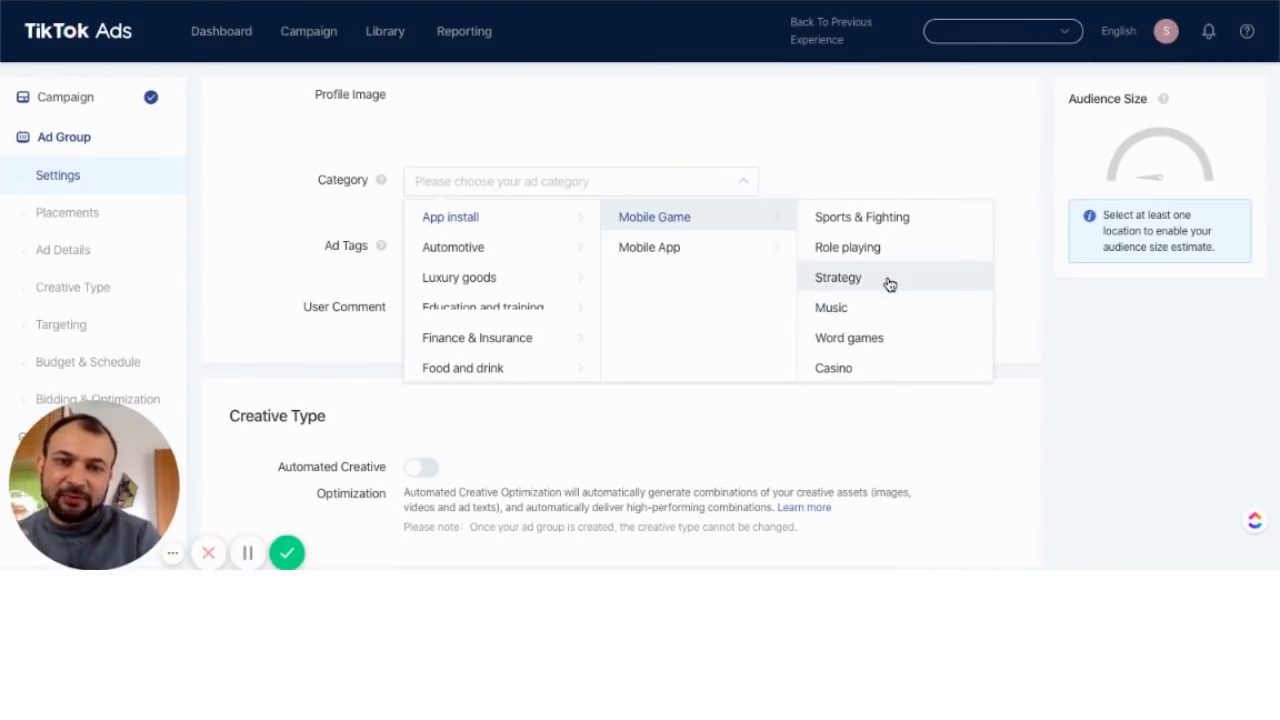
click(889, 281)
Add the ad tags build and battle to the ad details
scroll(884, 311, down, 3)
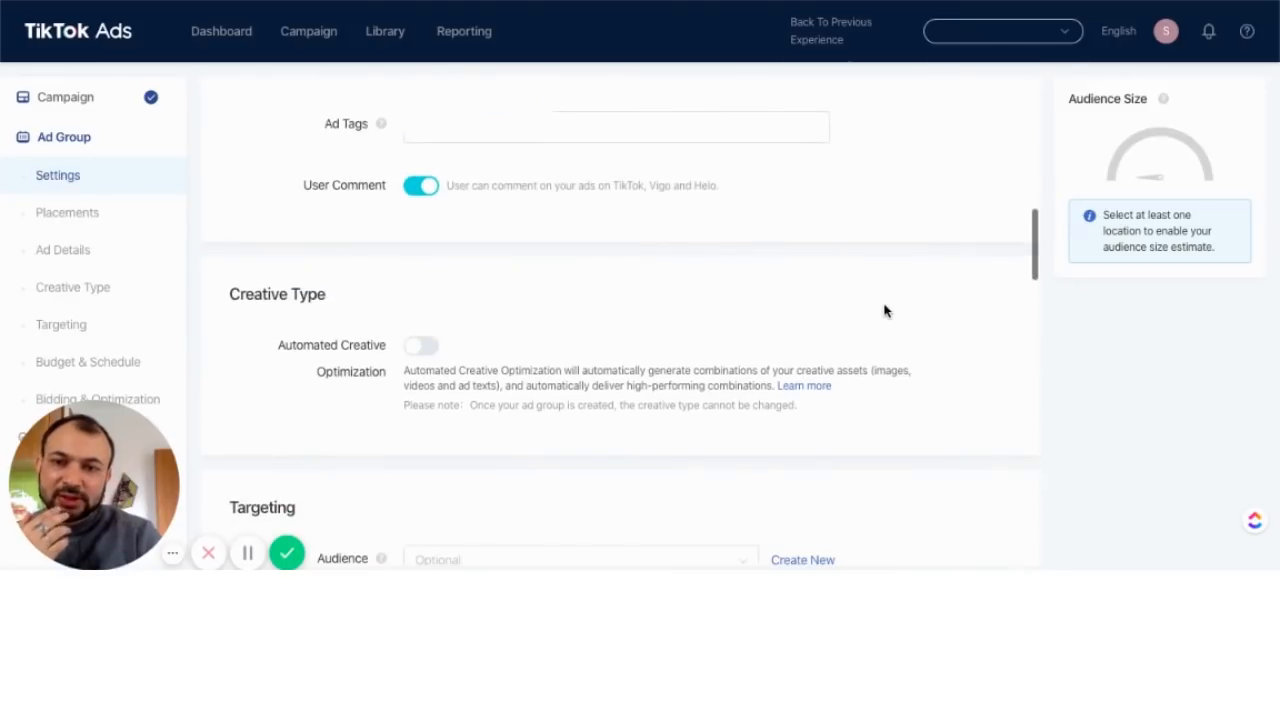
click(592, 131)
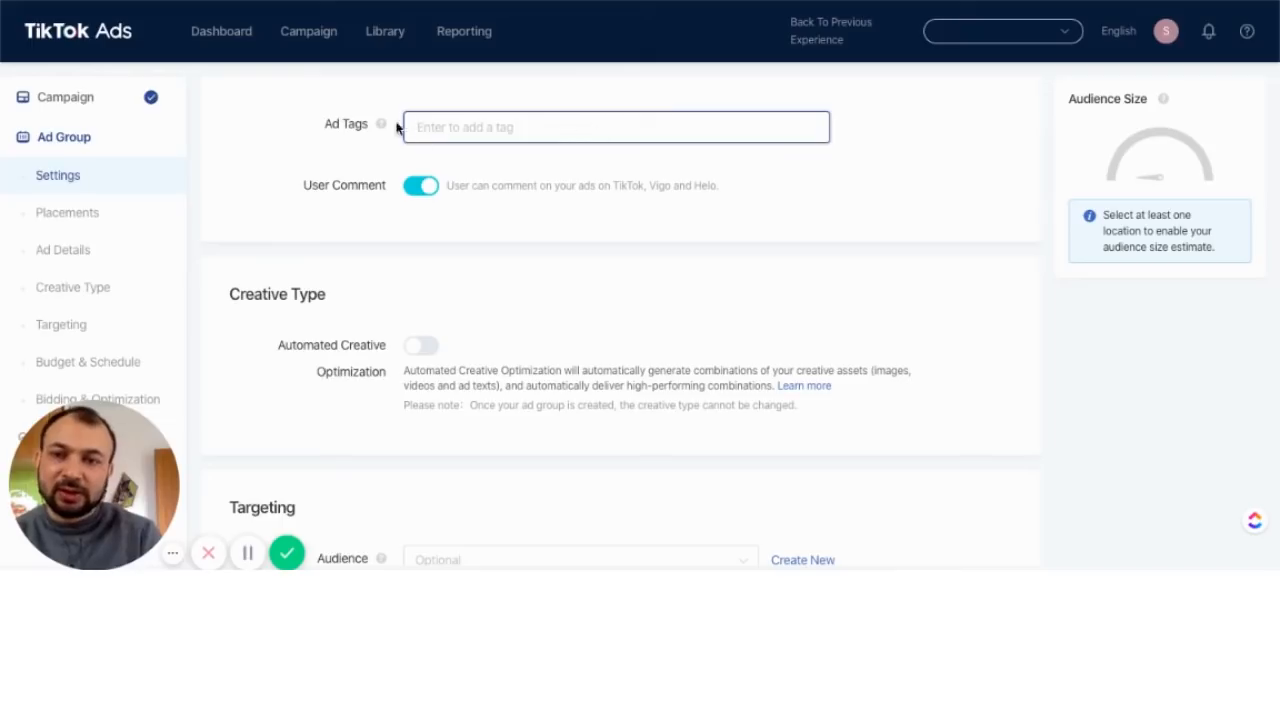
mouse_move(380, 126)
scroll(378, 127, up, 2)
scroll(378, 128, up, 1)
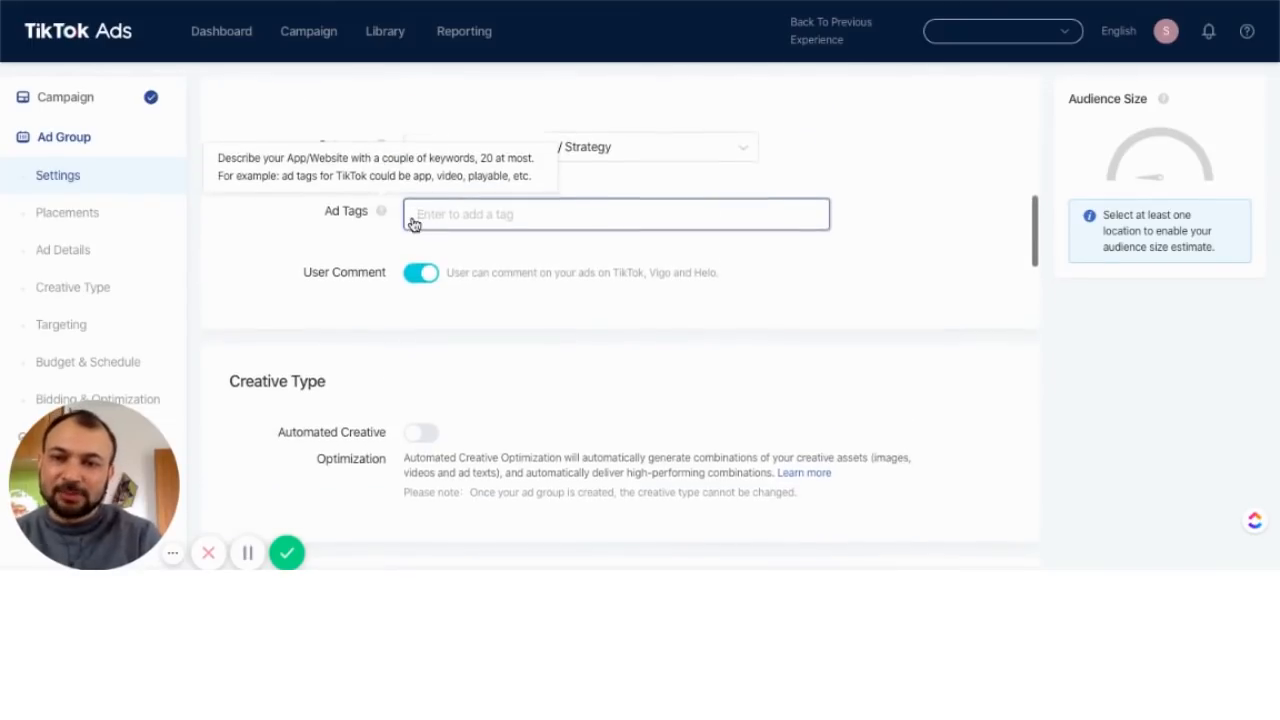
click(481, 224)
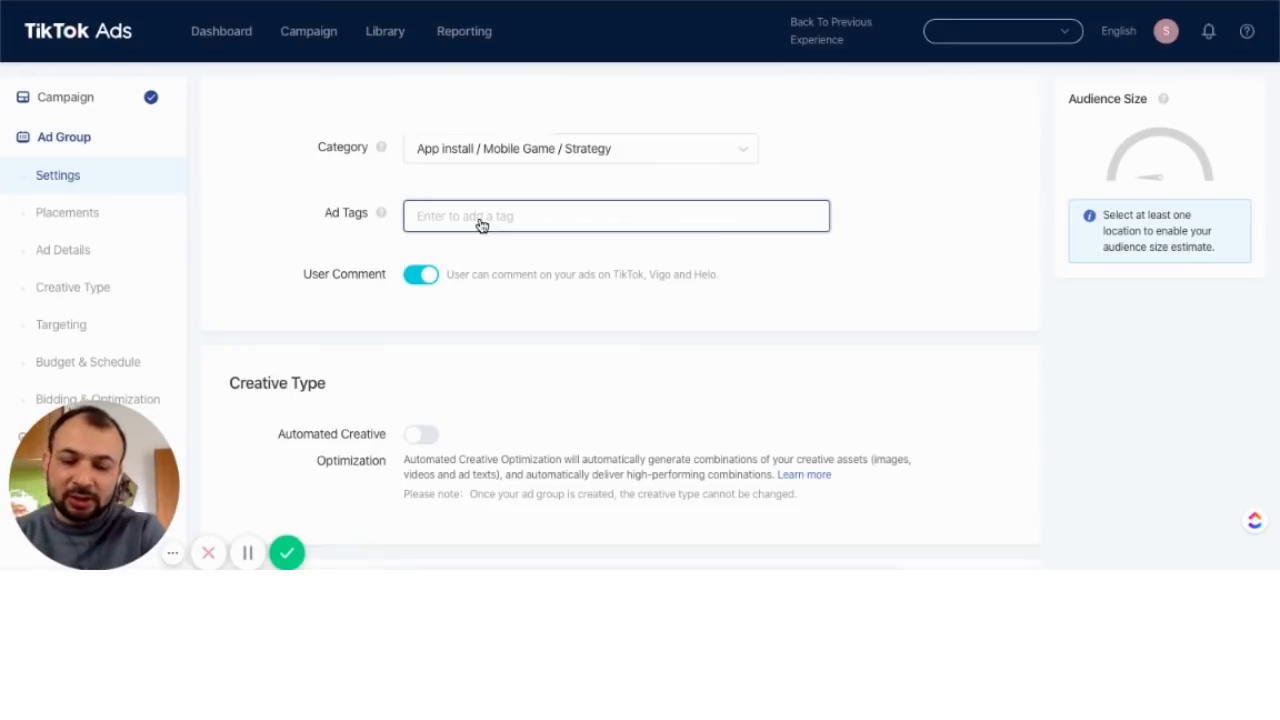
text(build, battle,)
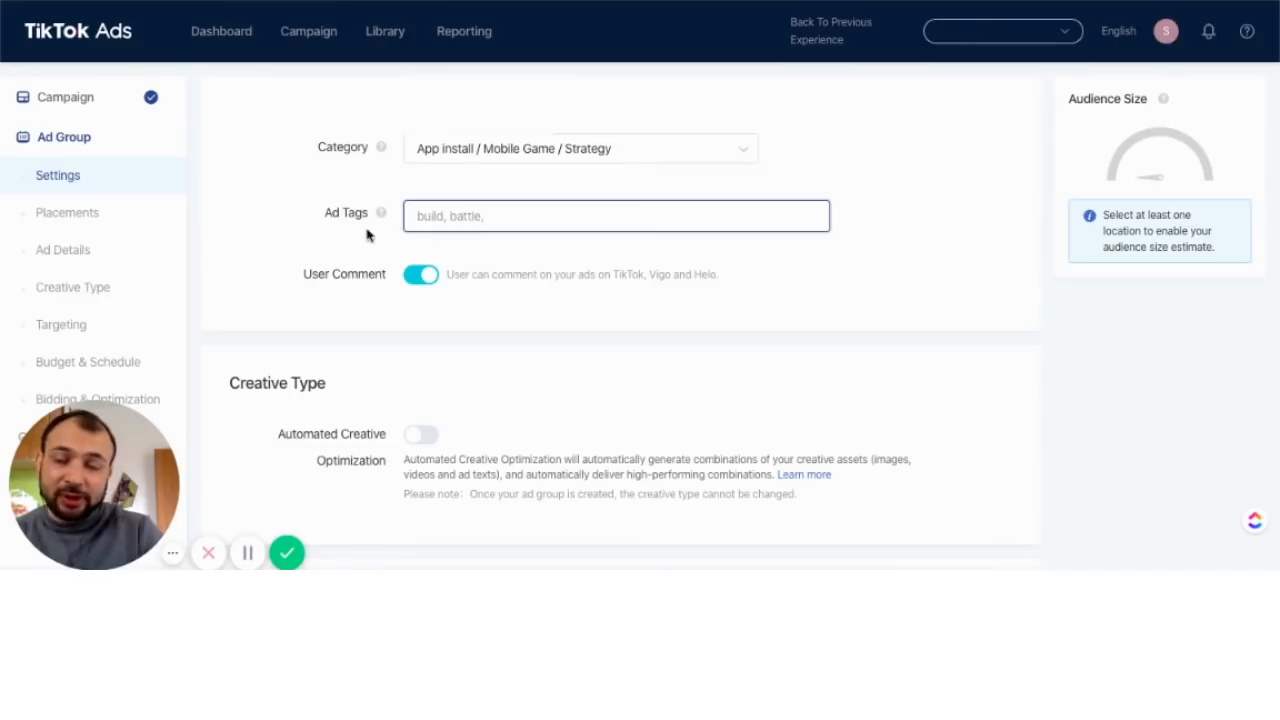
click(314, 316)
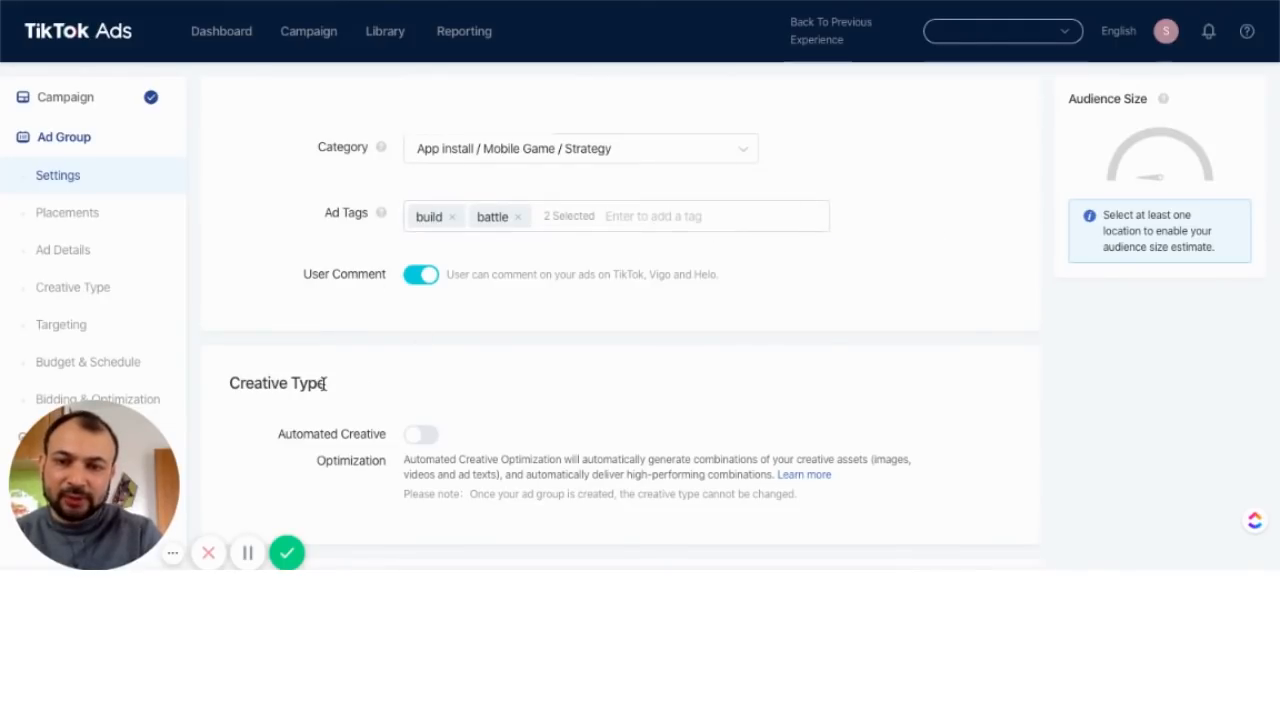
Enable Automated Creative Optimization in the creative type settings and turn it back off
scroll(323, 390, down, 1)
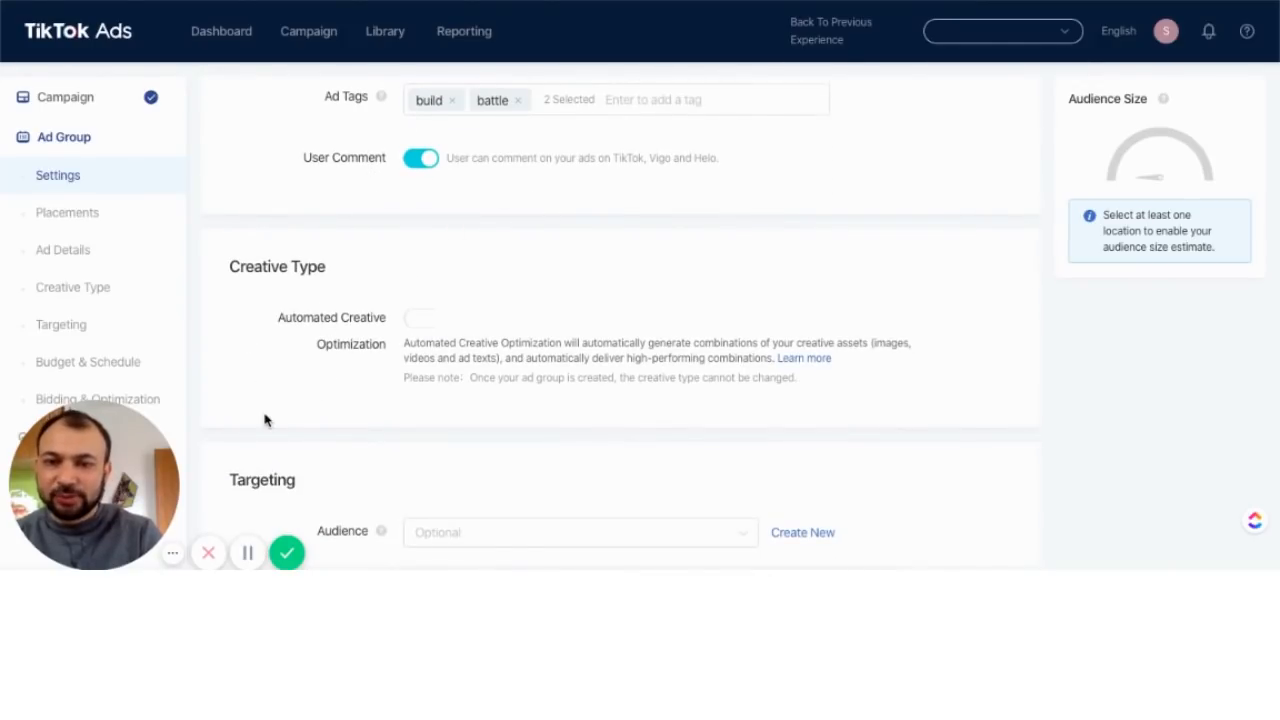
scroll(265, 420, down, 1)
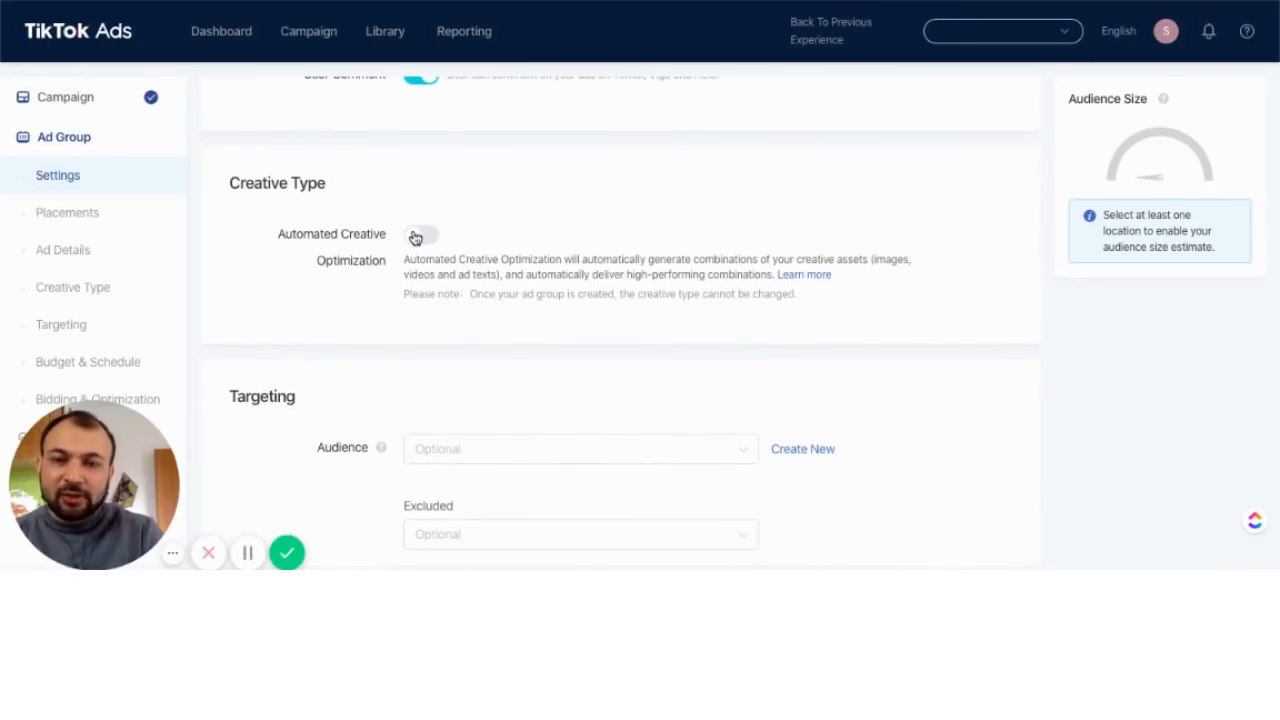
click(415, 238)
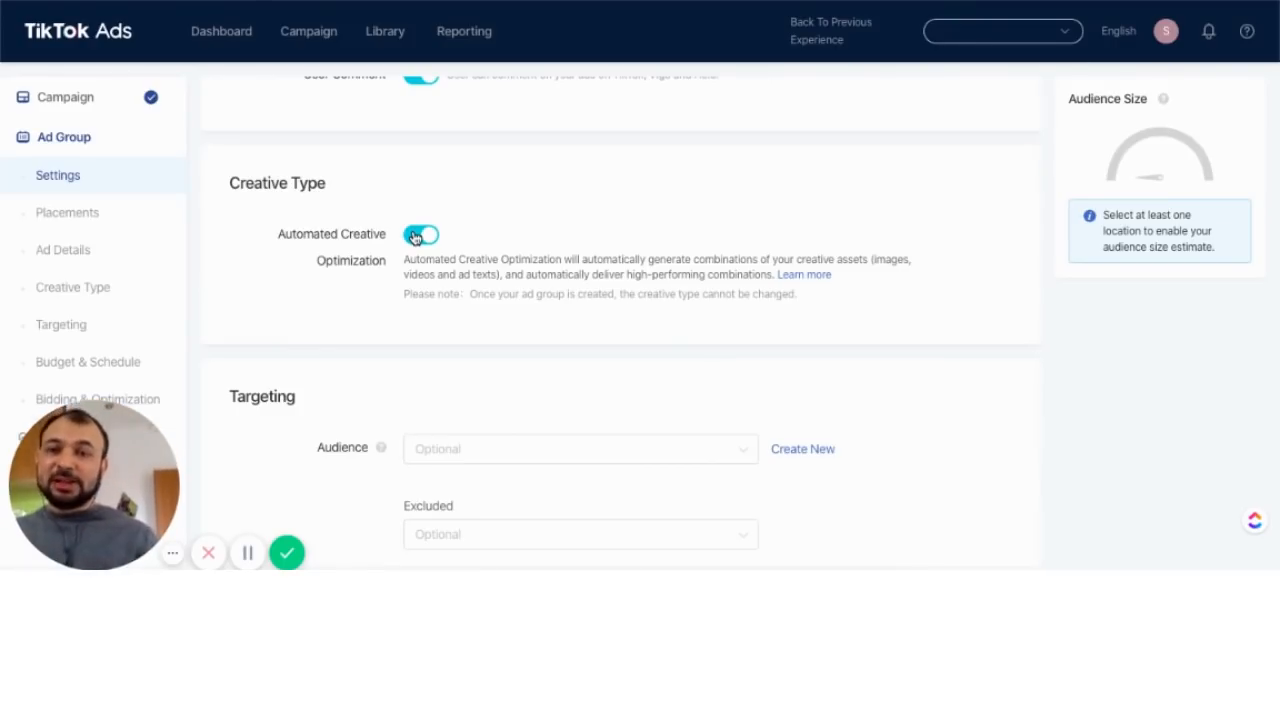
click(415, 236)
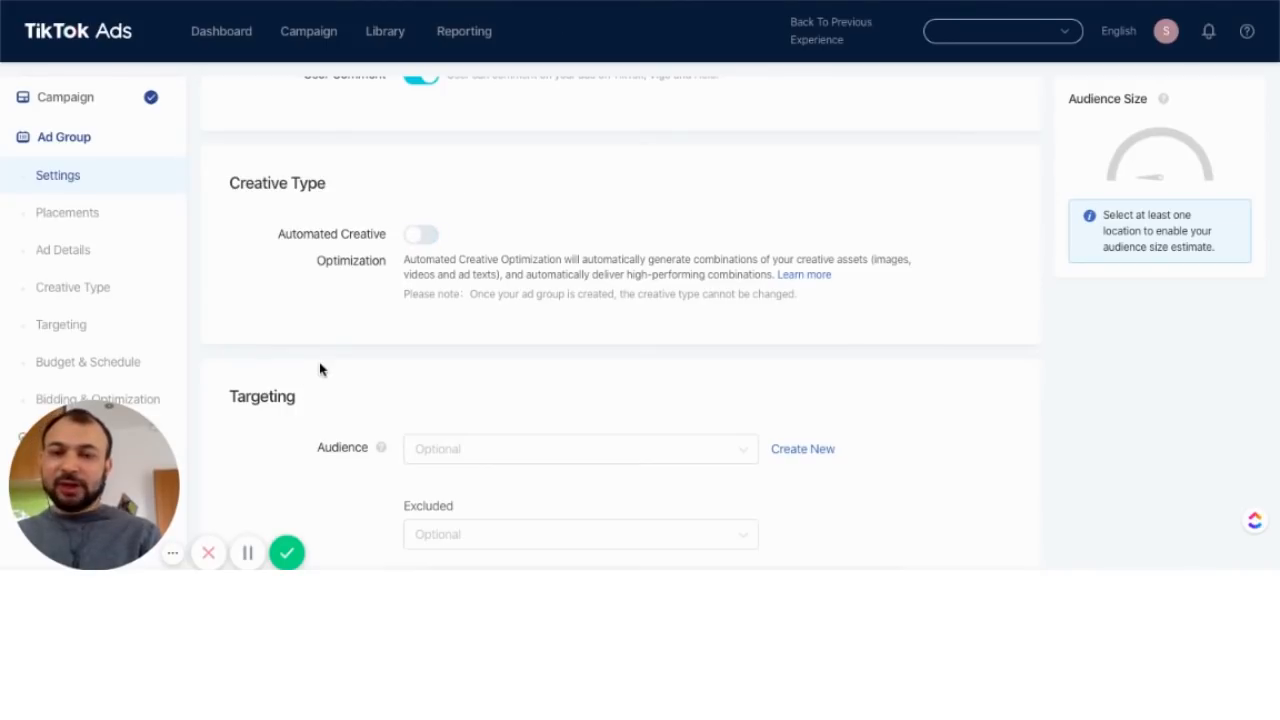
Open the creation of a new audience from the ad group's targeting settings
scroll(320, 366, down, 1)
scroll(338, 288, down, 2)
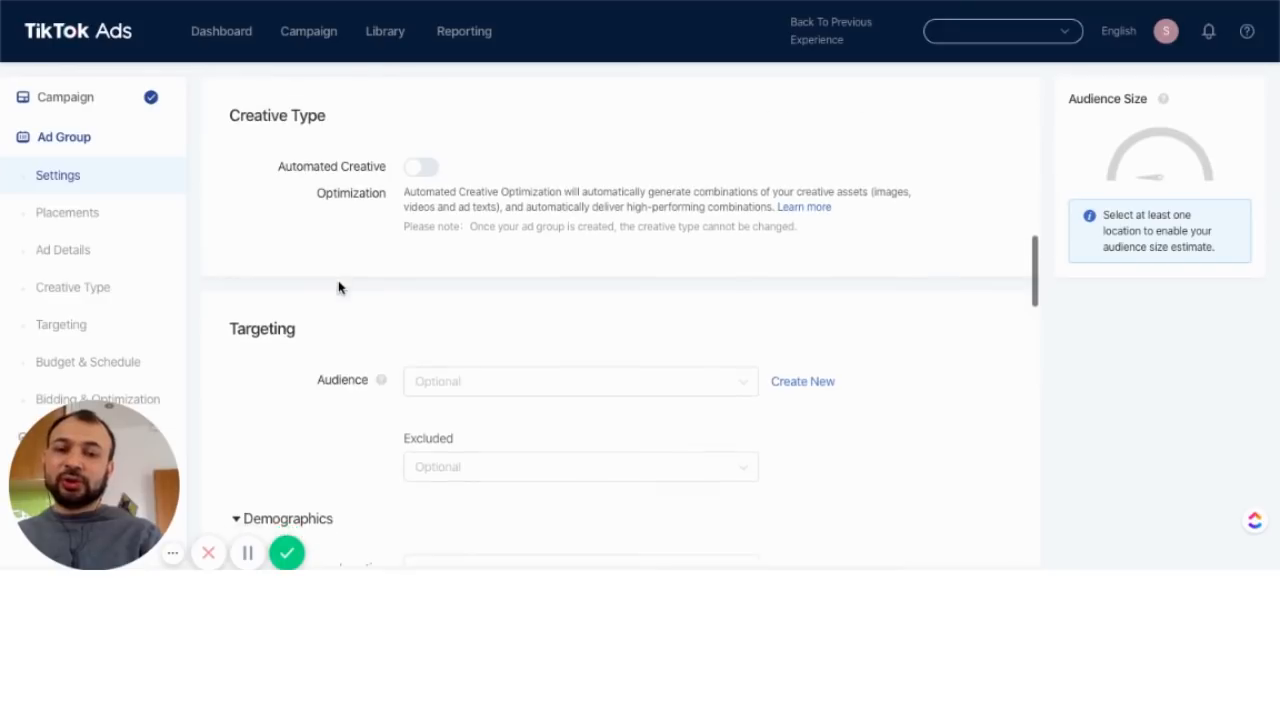
scroll(336, 367, down, 1)
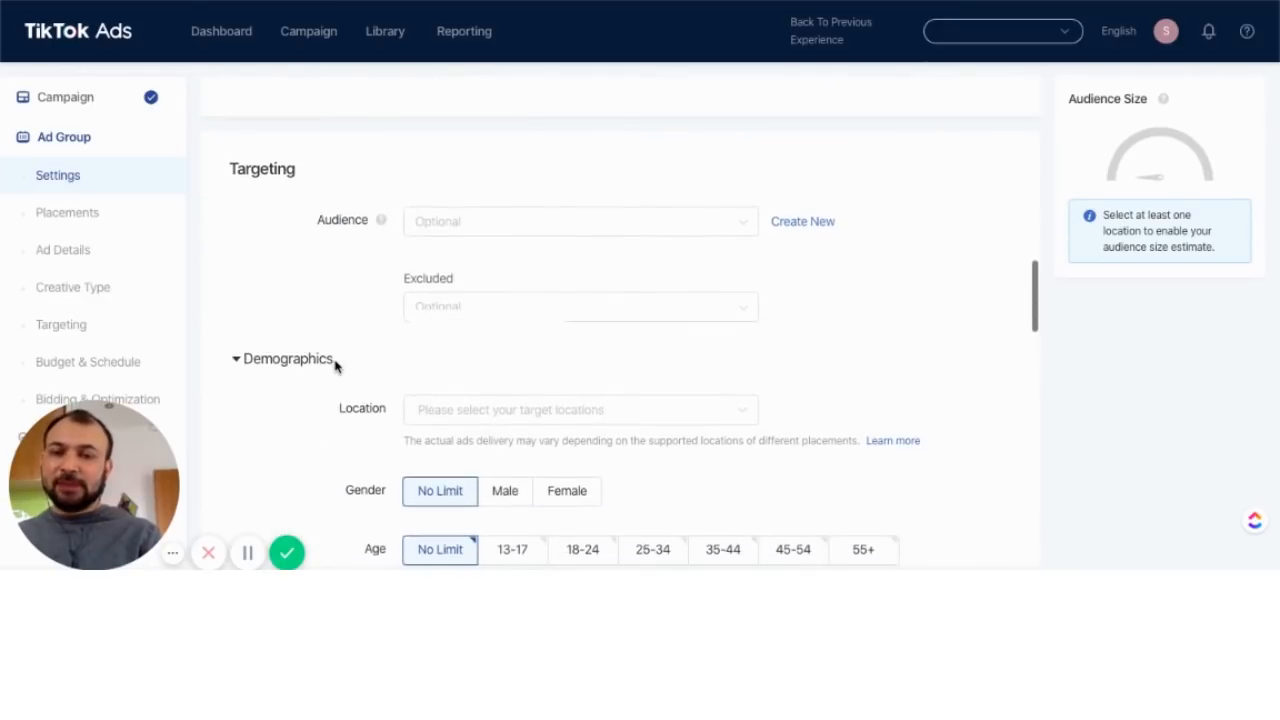
click(800, 224)
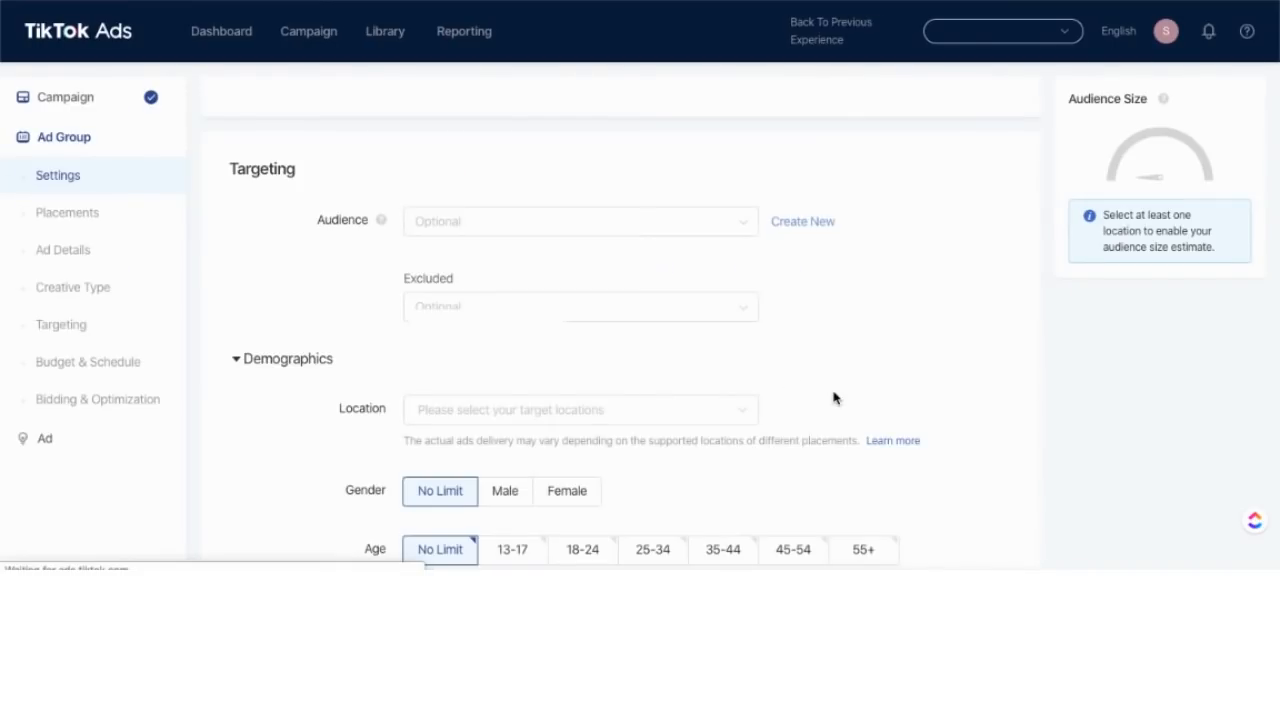
Set the ad group's target location to United States
scroll(836, 398, down, 2)
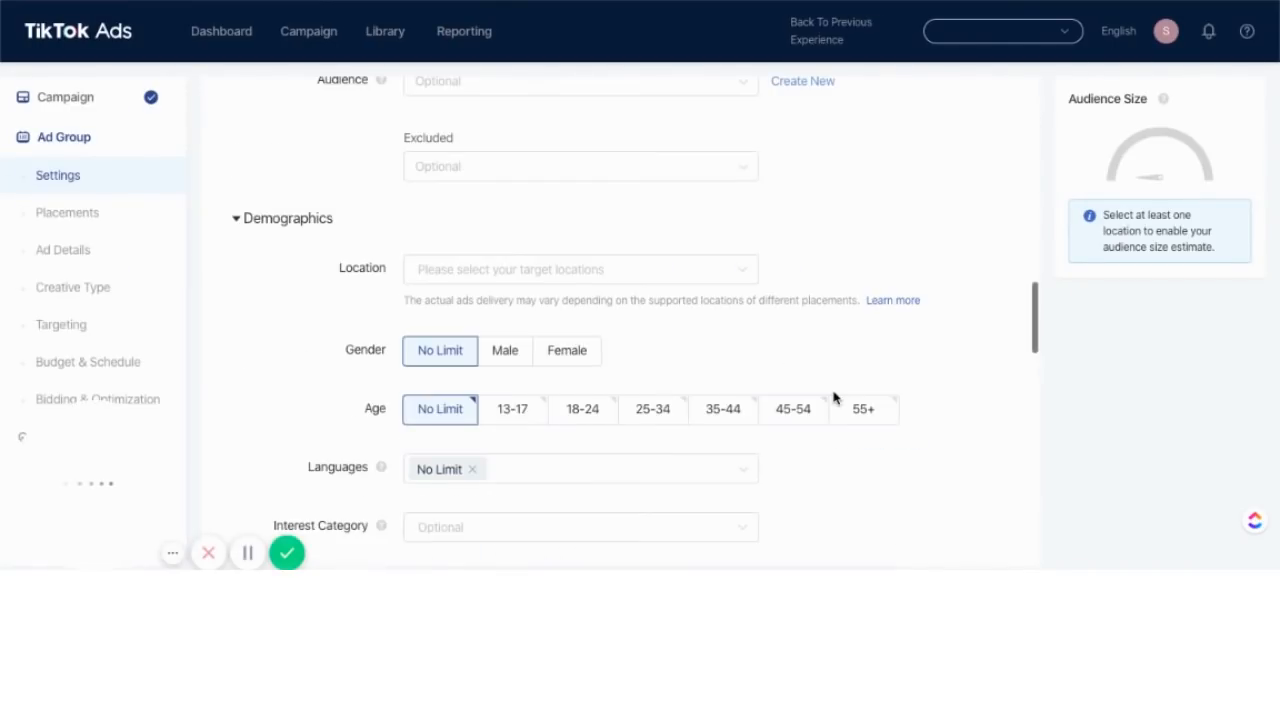
click(531, 270)
scroll(503, 354, down, 10)
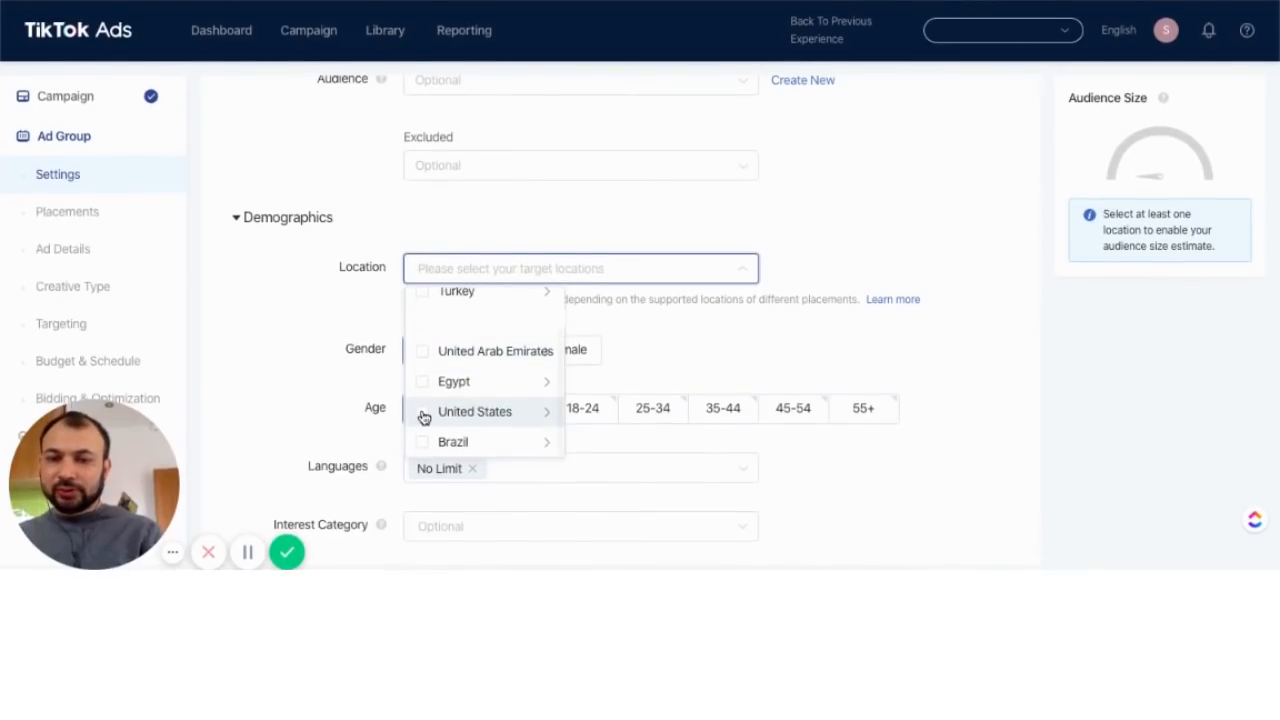
click(423, 413)
click(289, 351)
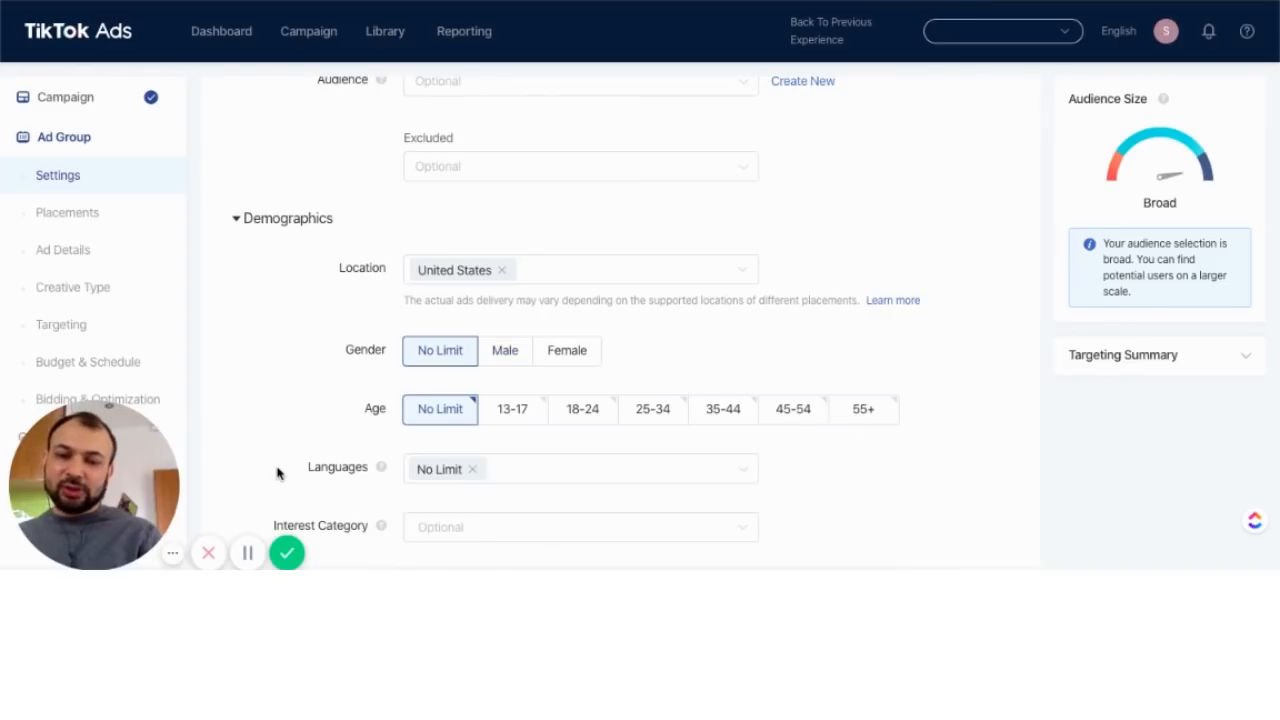
Select Games with all its subcategories as the ad group's interest category
scroll(277, 472, down, 3)
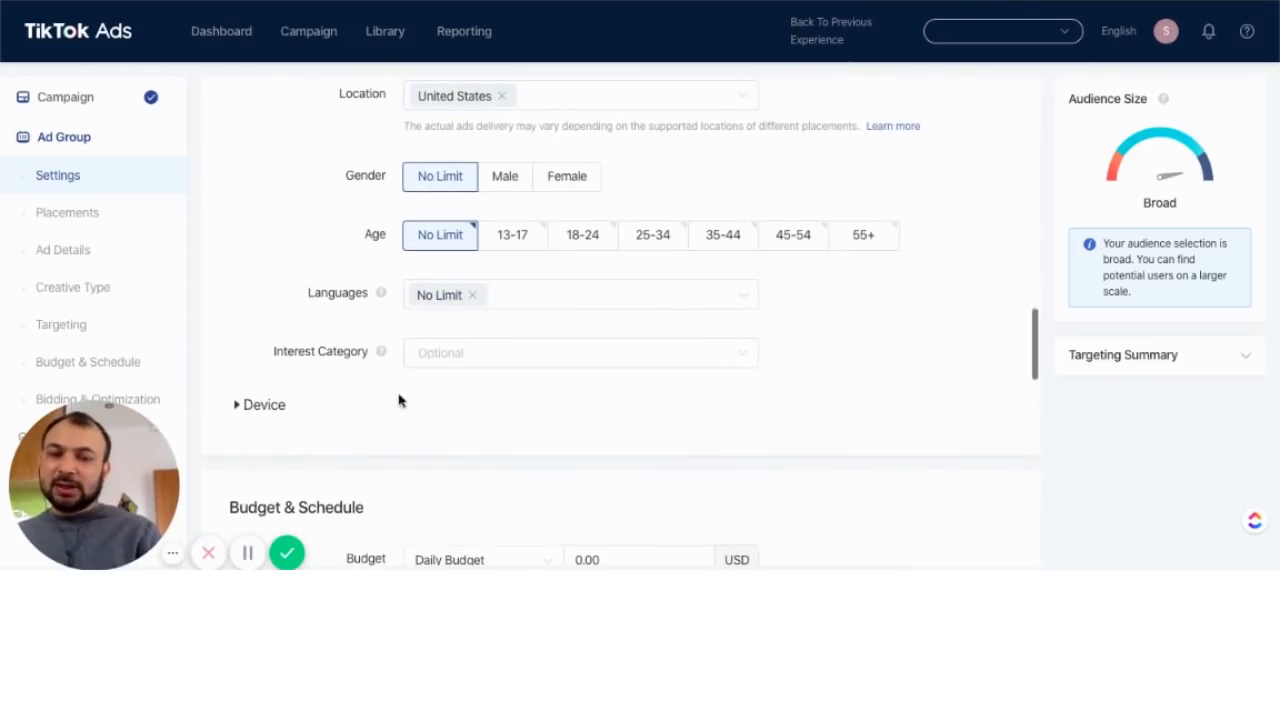
click(505, 352)
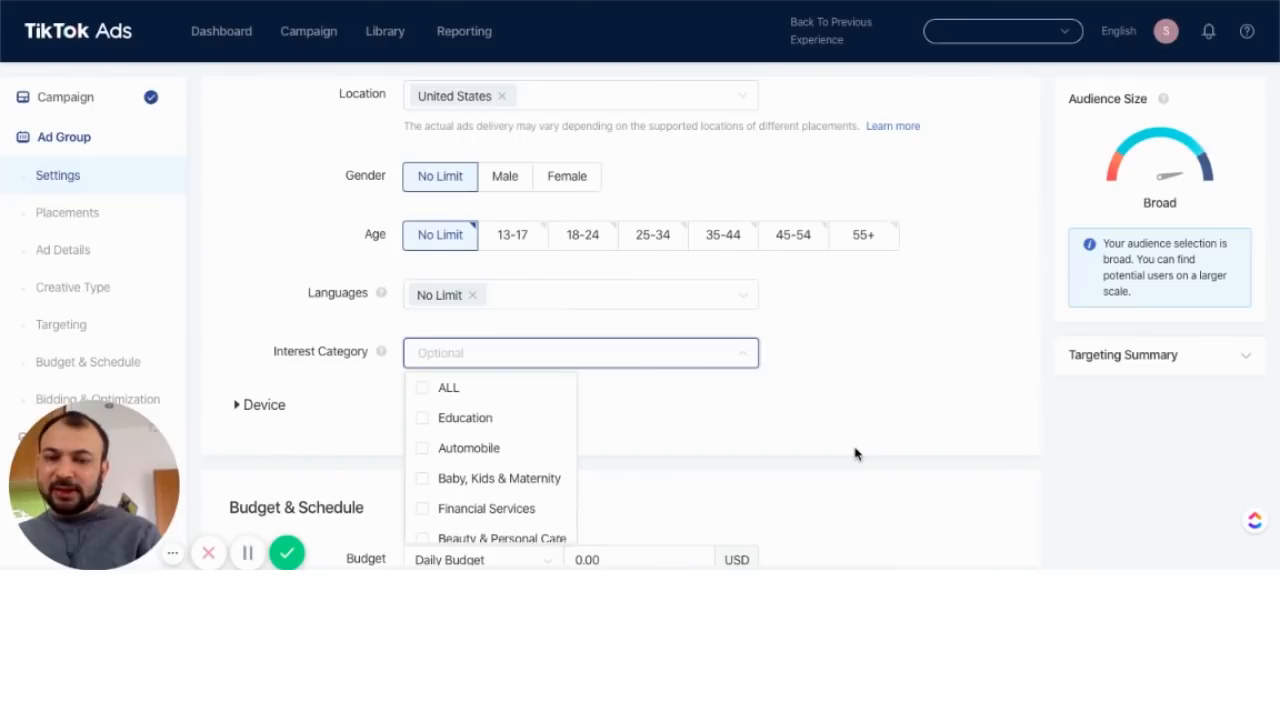
scroll(855, 455, down, 2)
scroll(480, 340, down, 2)
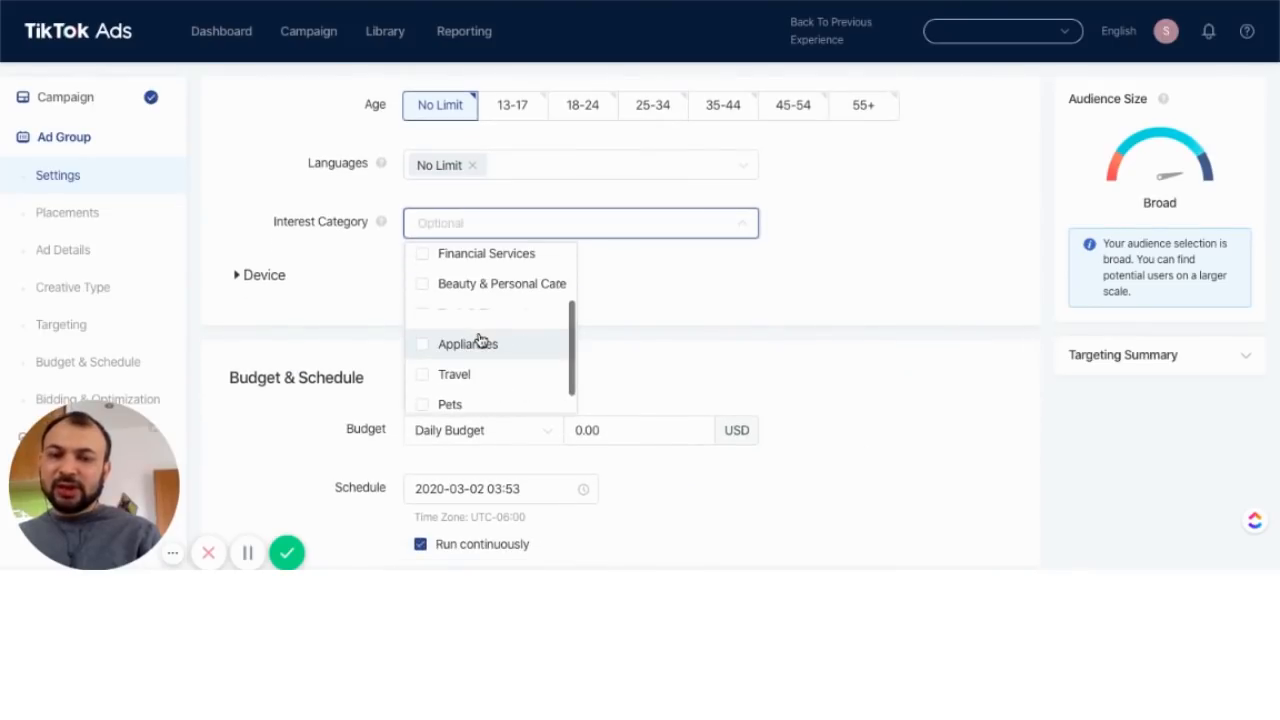
scroll(479, 341, down, 3)
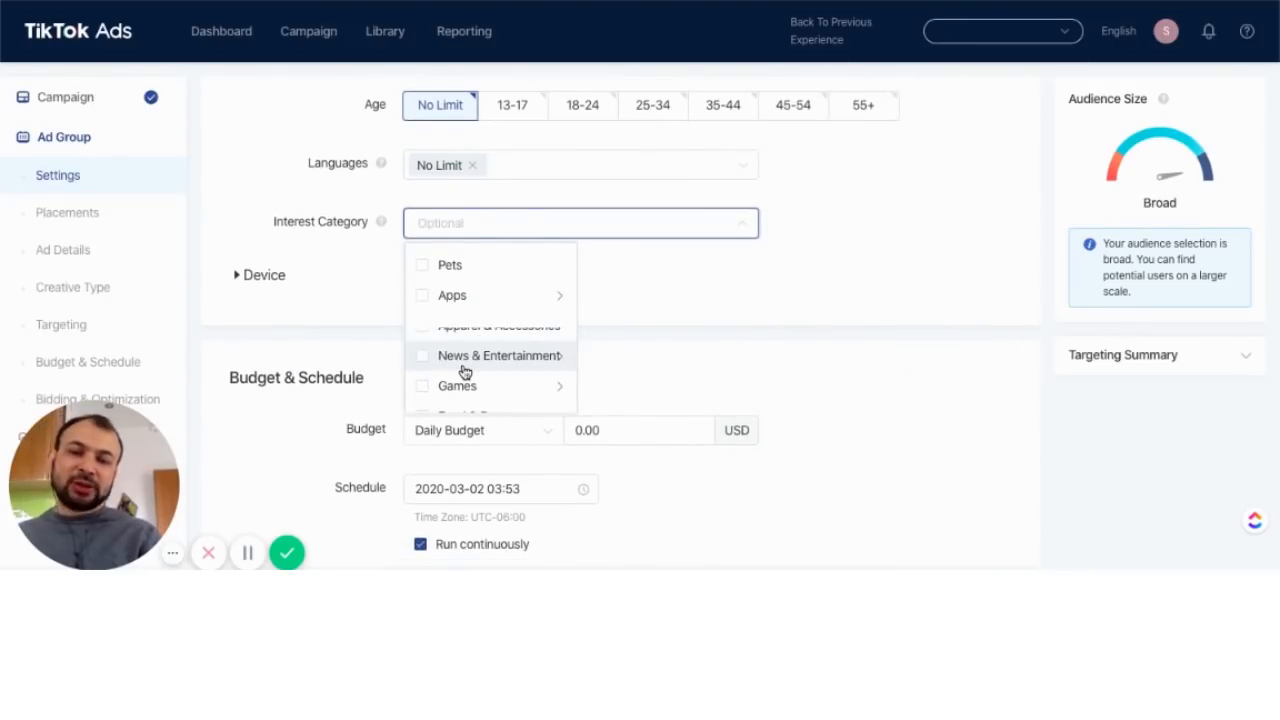
click(422, 338)
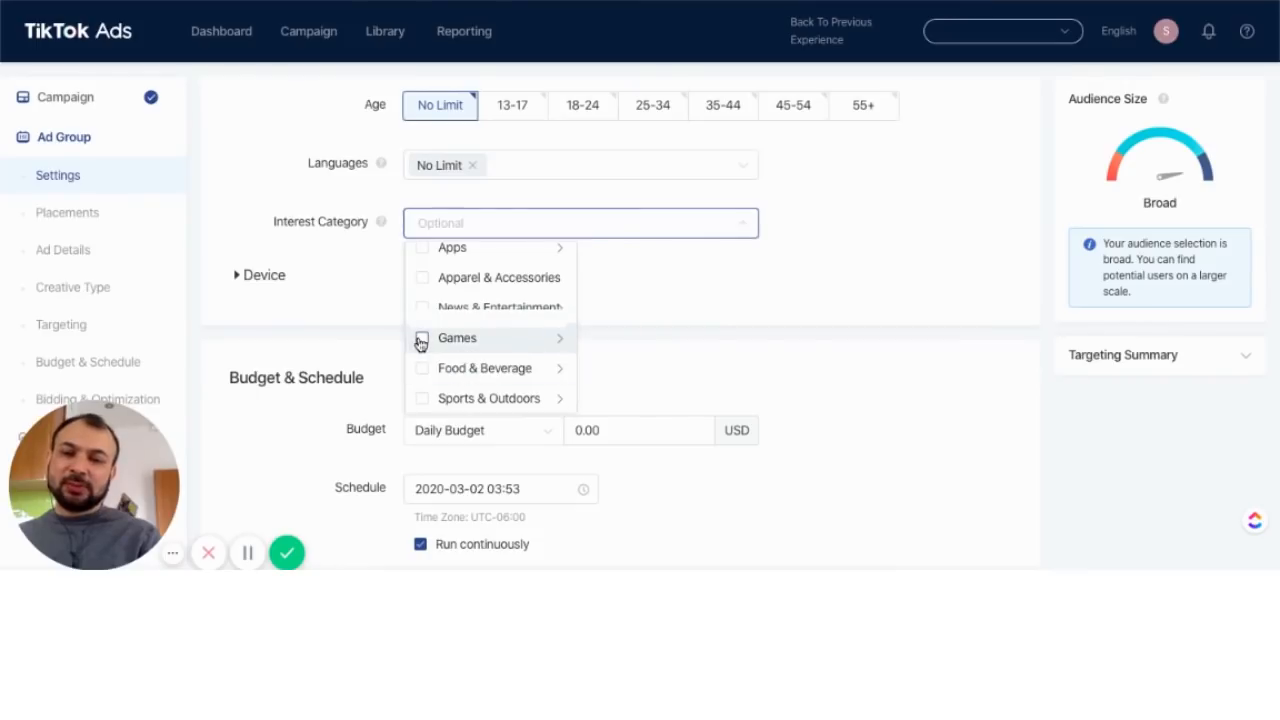
scroll(654, 346, up, 1)
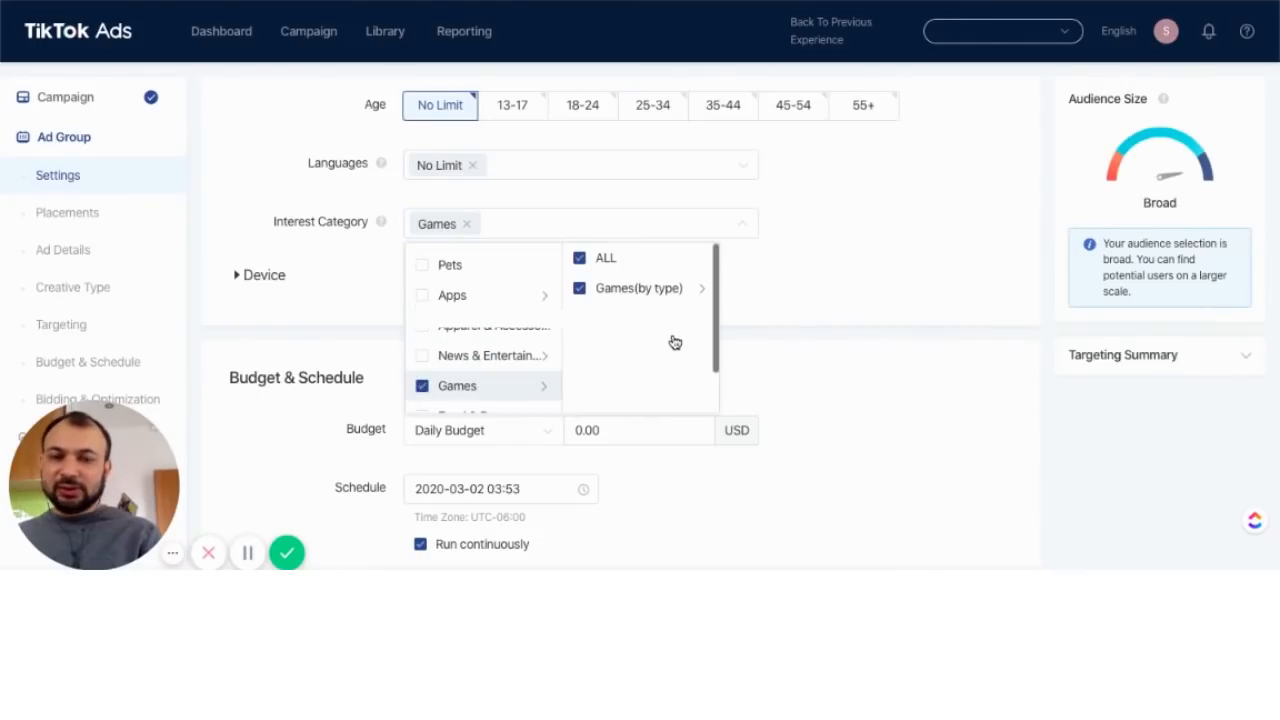
click(691, 300)
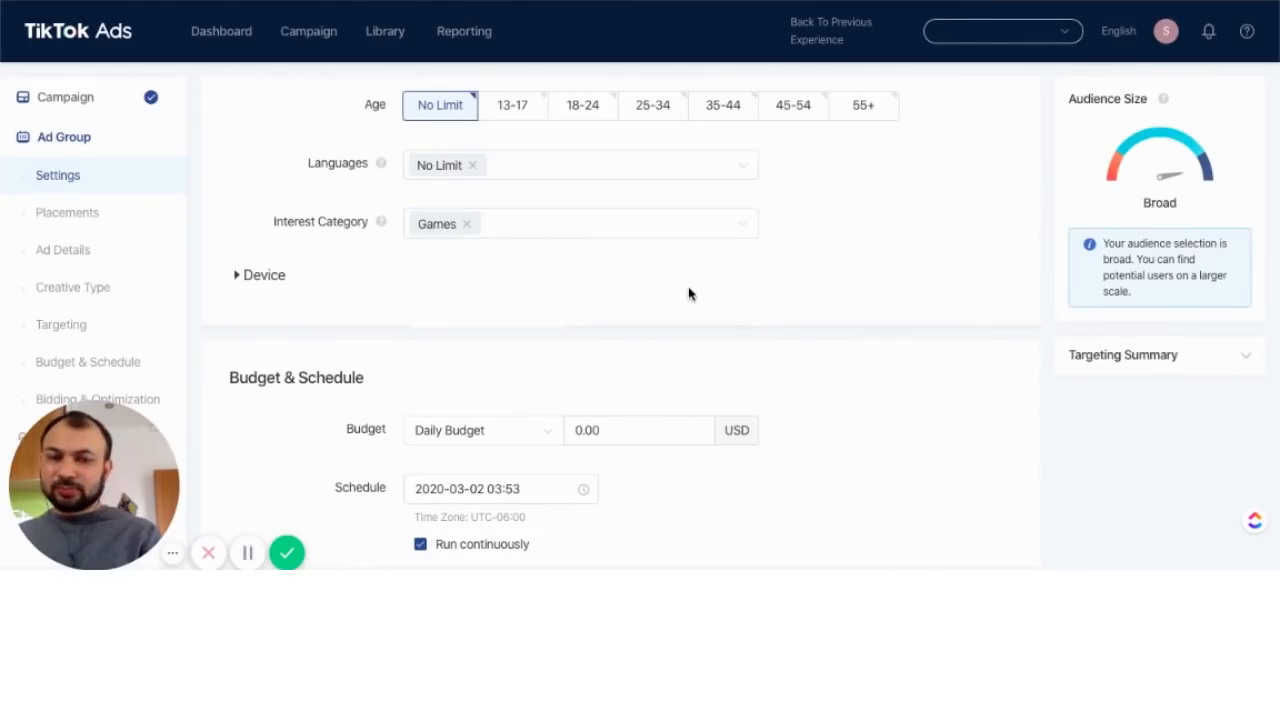
Narrow the interest category from all Games types to only Combat
click(443, 229)
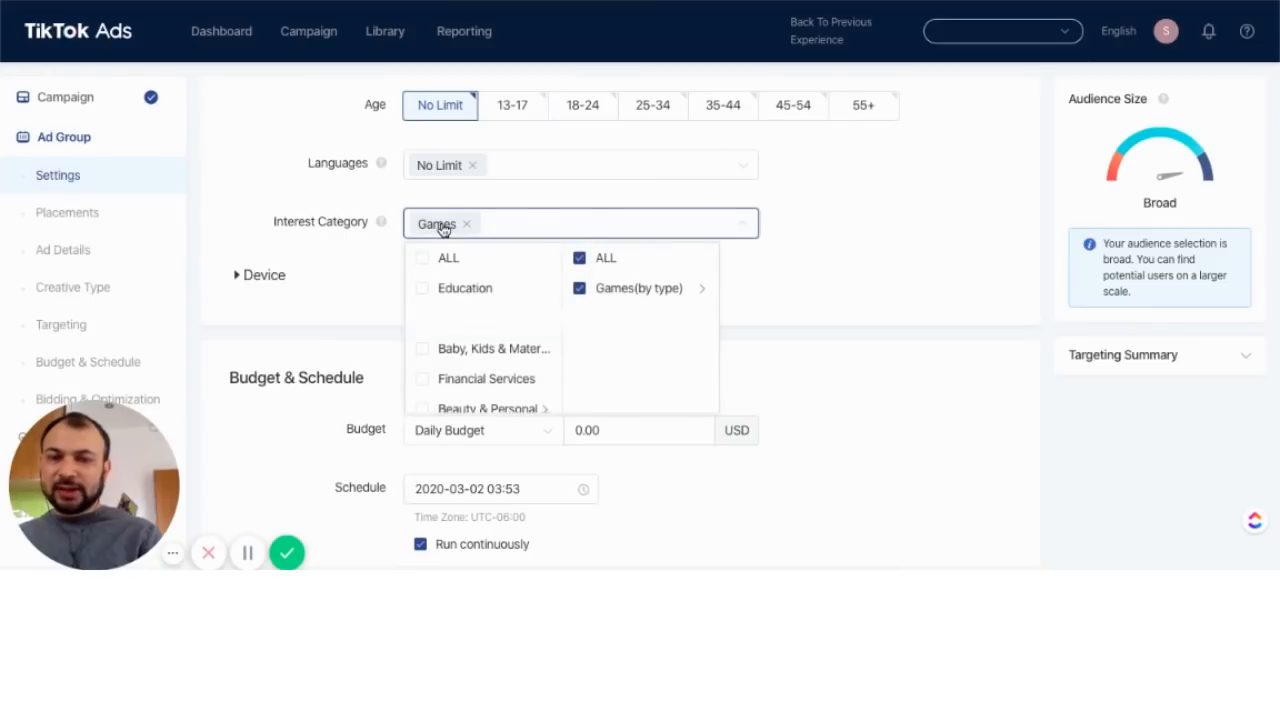
click(671, 300)
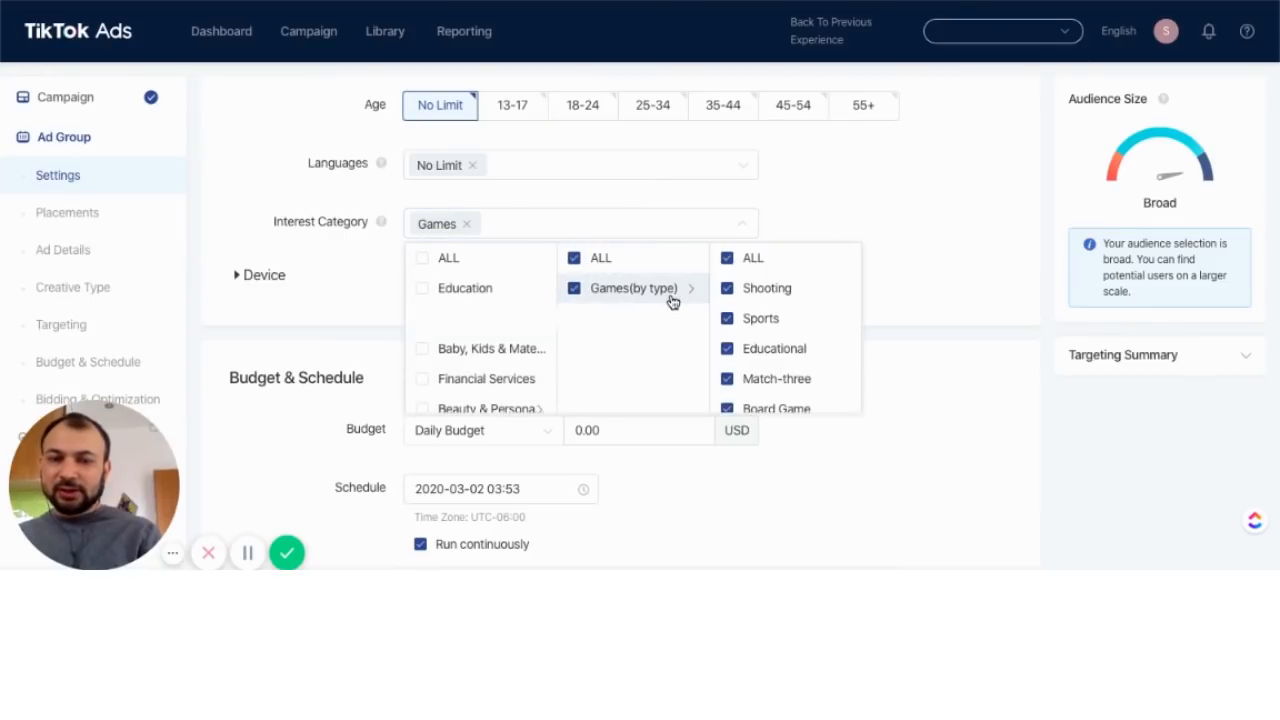
click(752, 257)
scroll(760, 340, down, 1)
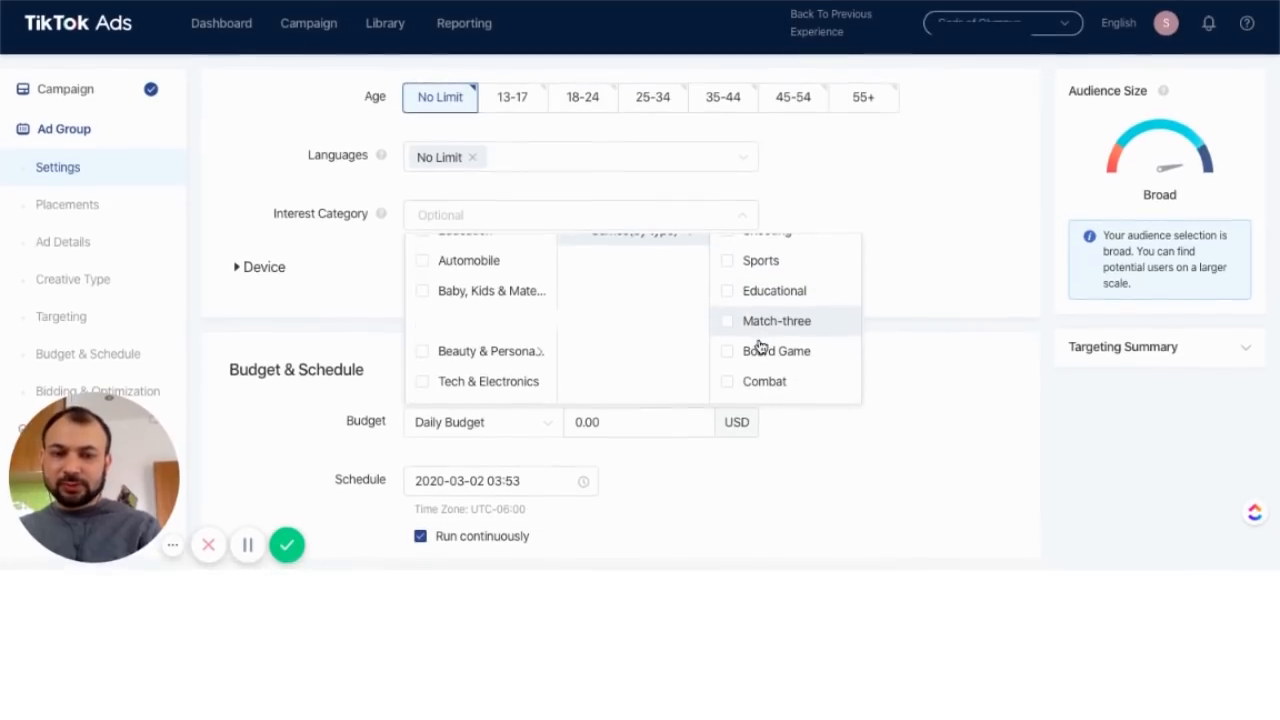
click(727, 389)
click(917, 266)
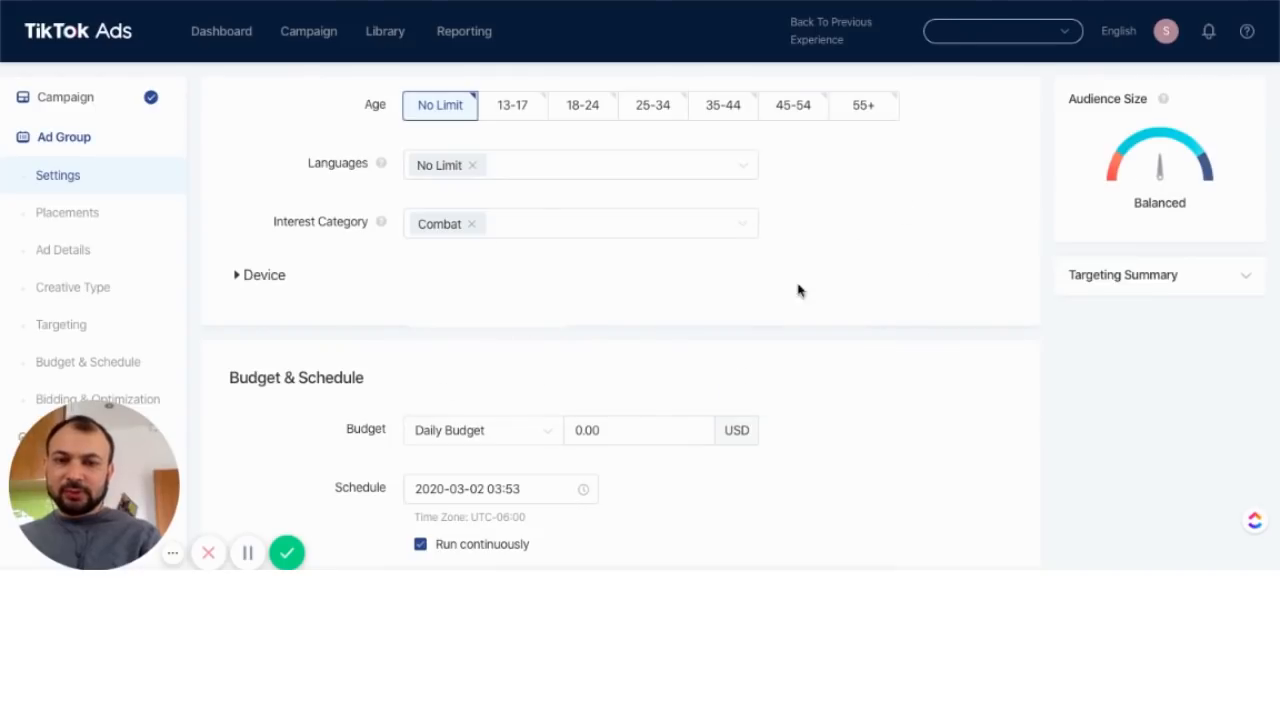
Set the ad group's daily budget to 40 USD
scroll(790, 408, down, 2)
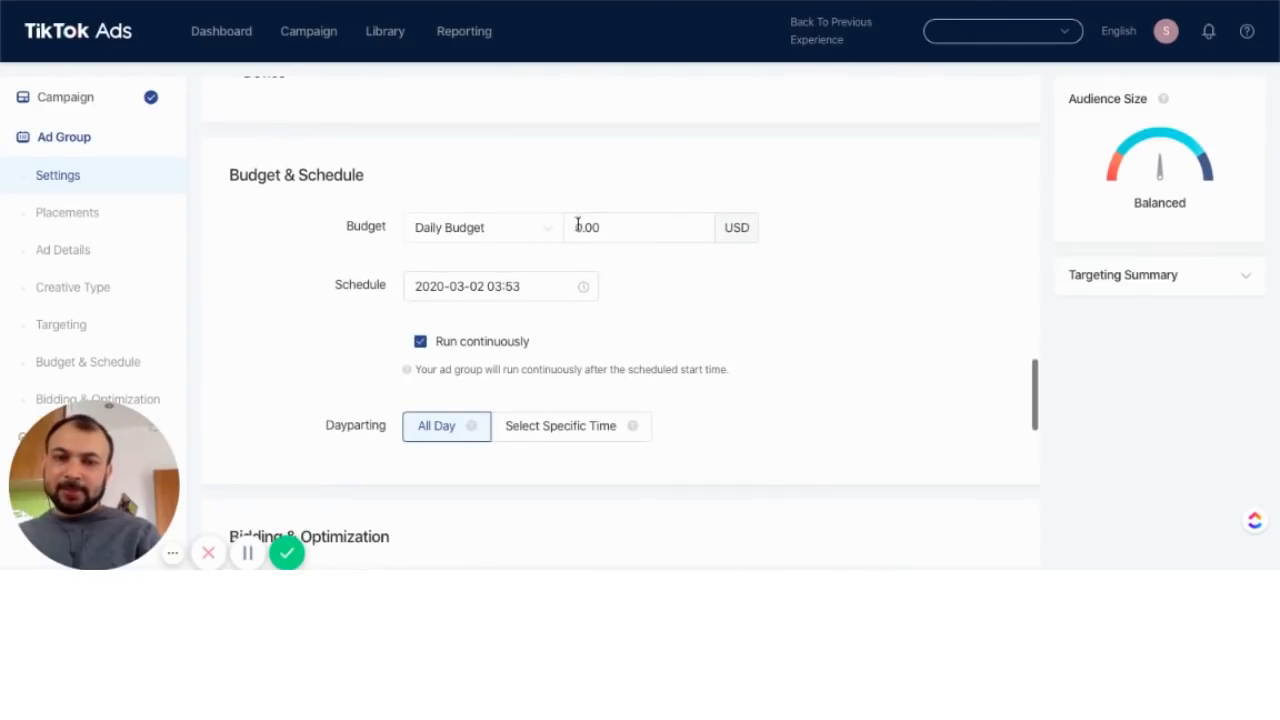
click(580, 228)
key(BackSpace)
text(40)
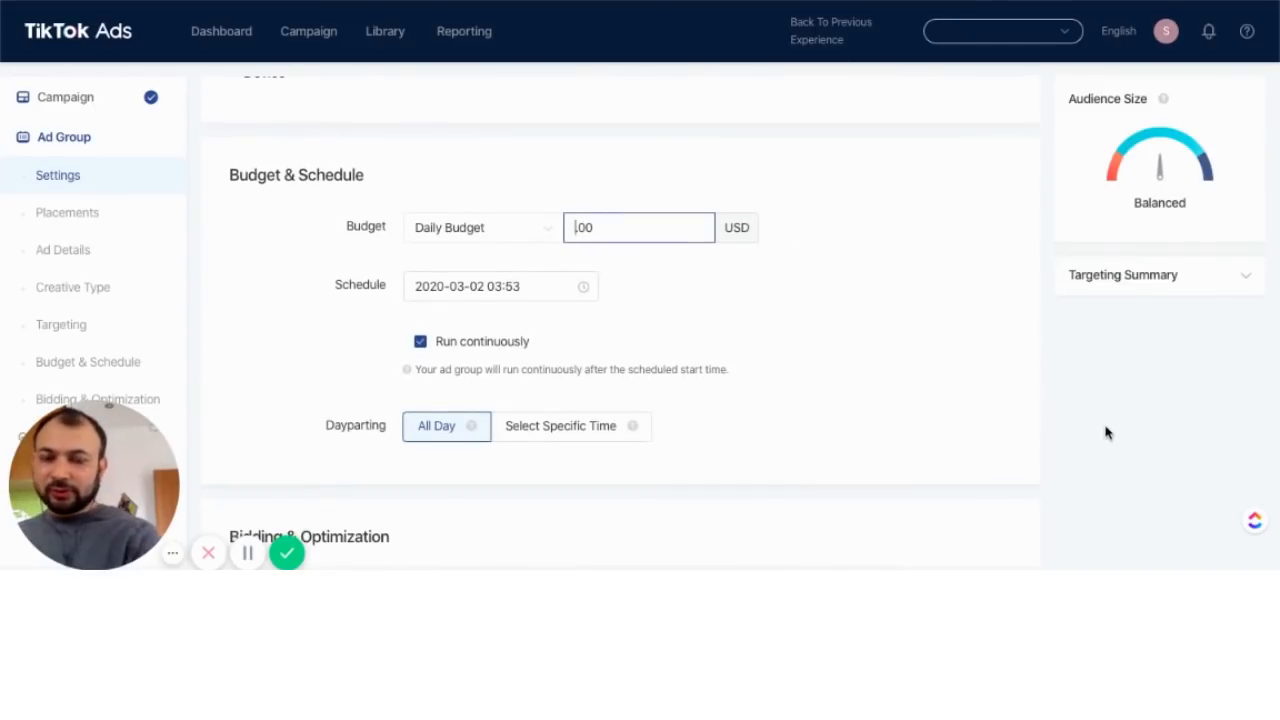
click(871, 443)
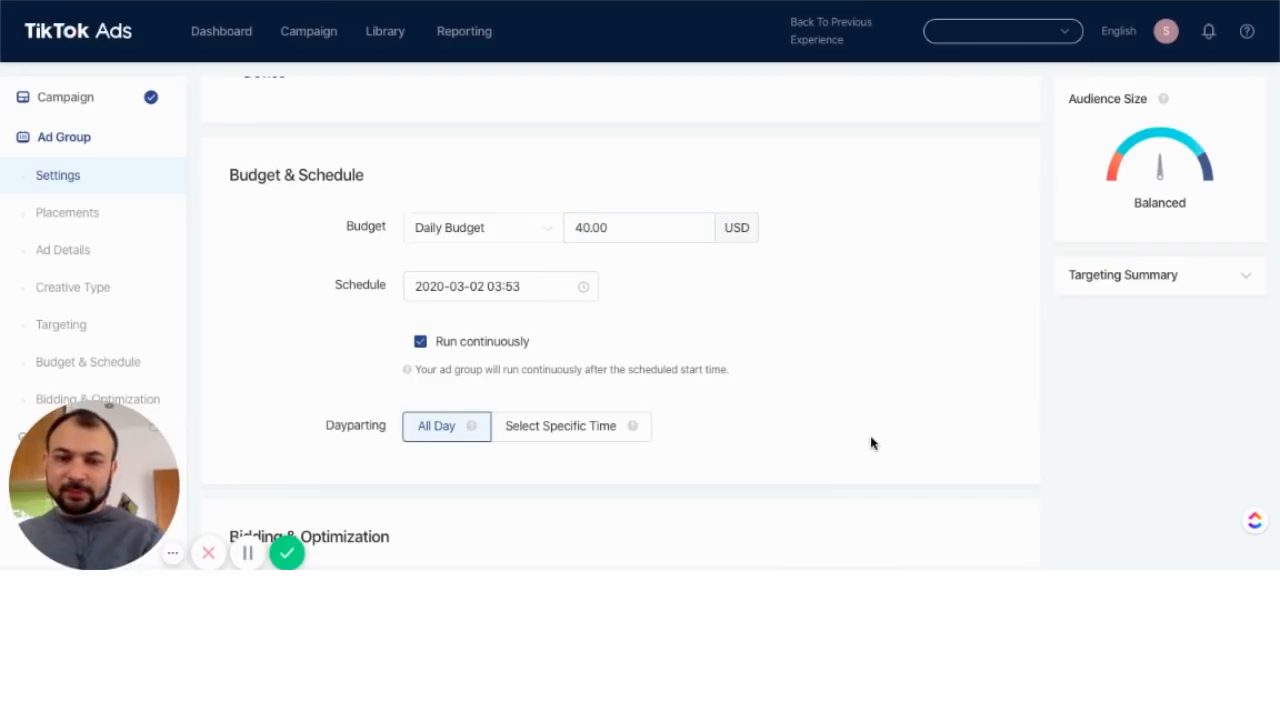
Set the bid to 4 USD per install in the bidding and optimization settings
scroll(870, 443, down, 1)
scroll(871, 443, down, 2)
scroll(871, 443, down, 1)
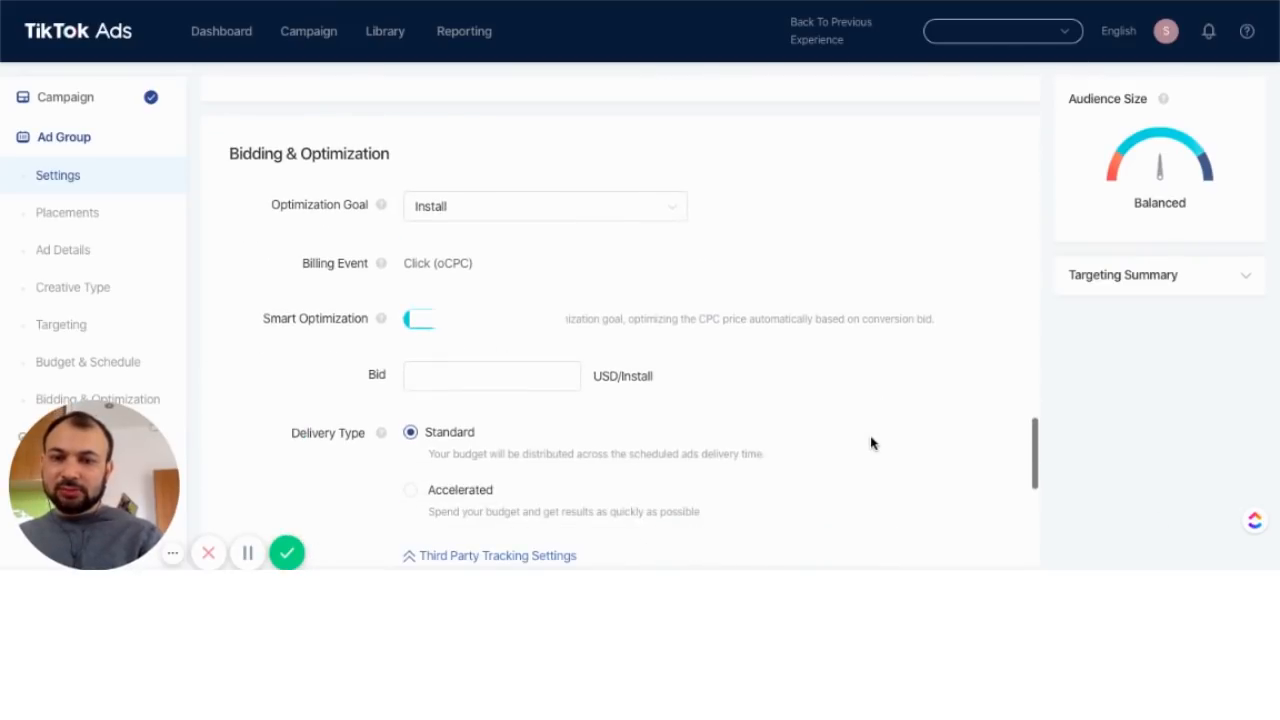
click(490, 372)
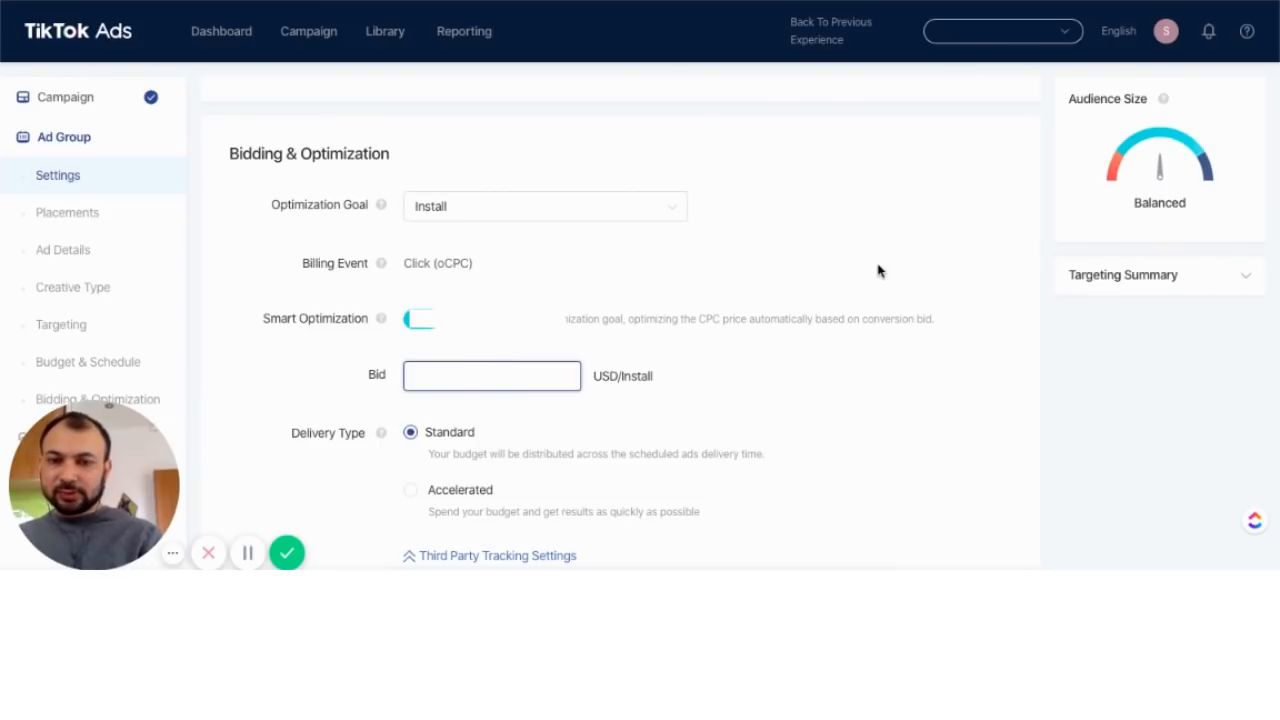
scroll(877, 271, down, 2)
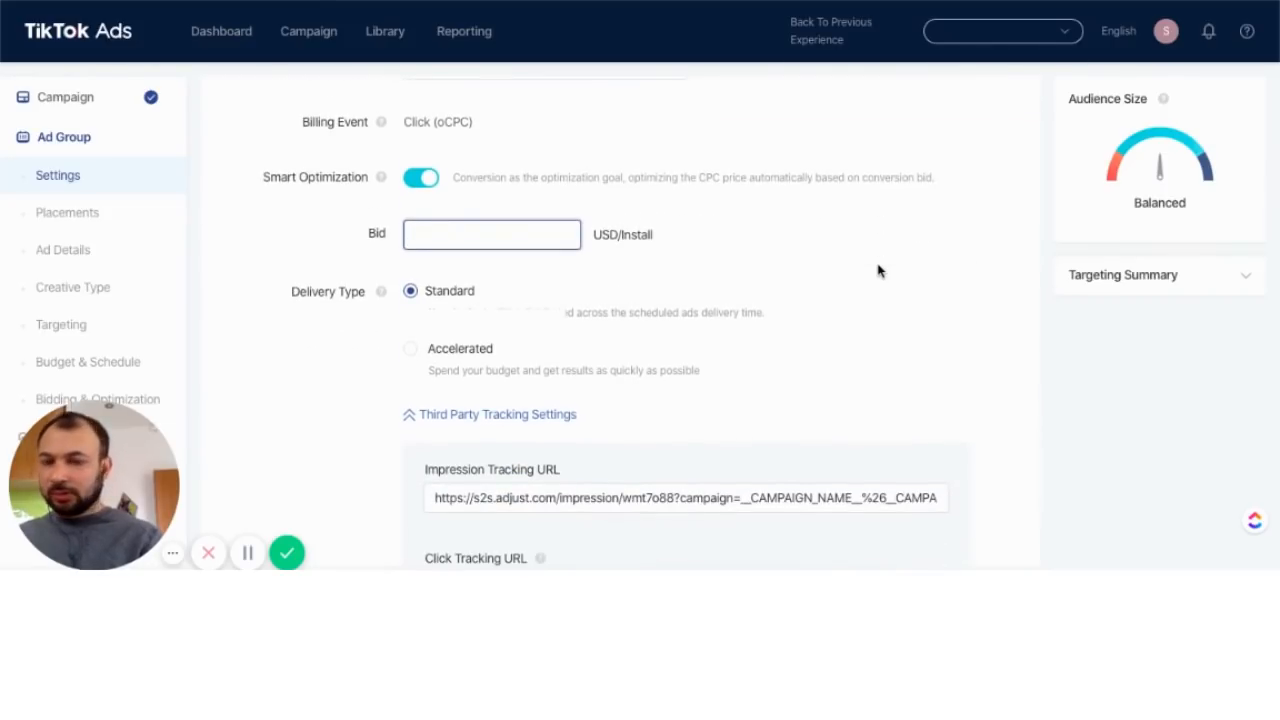
text(4)
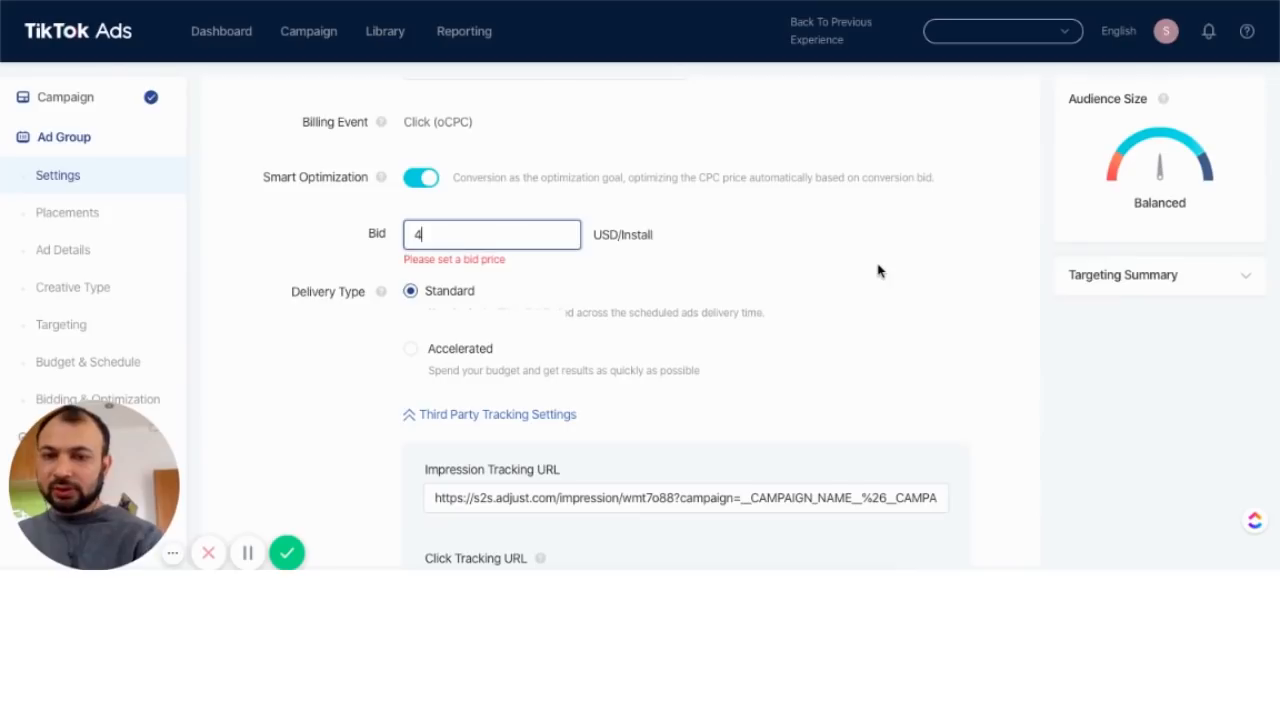
click(734, 378)
Proceed from the ad group settings to the ad stage and choose Single video as the creative format
scroll(309, 374, down, 2)
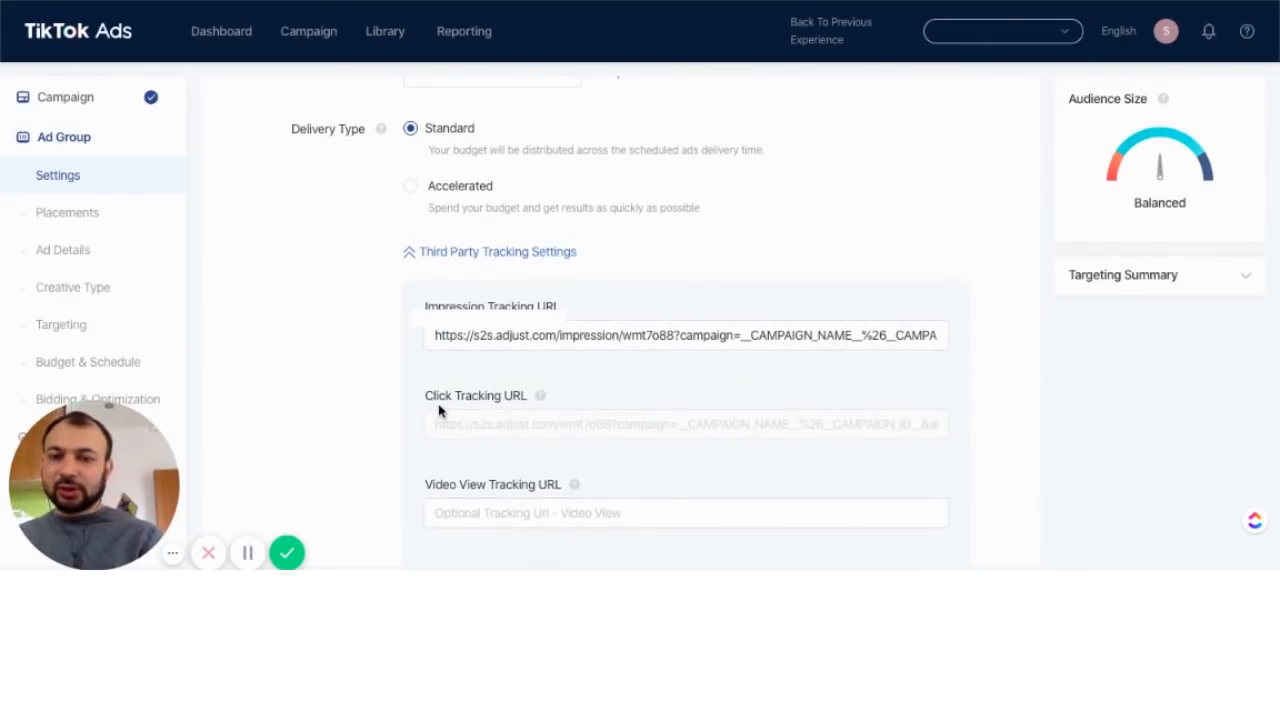
scroll(333, 374, down, 2)
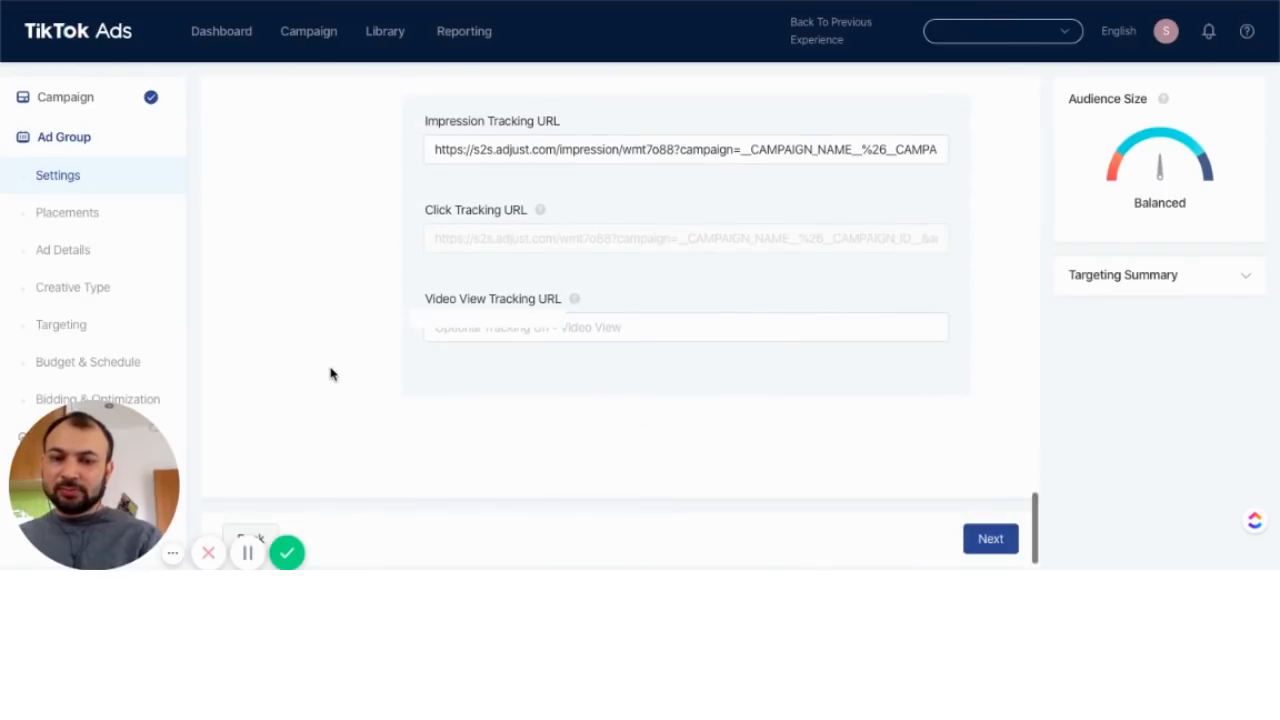
click(988, 546)
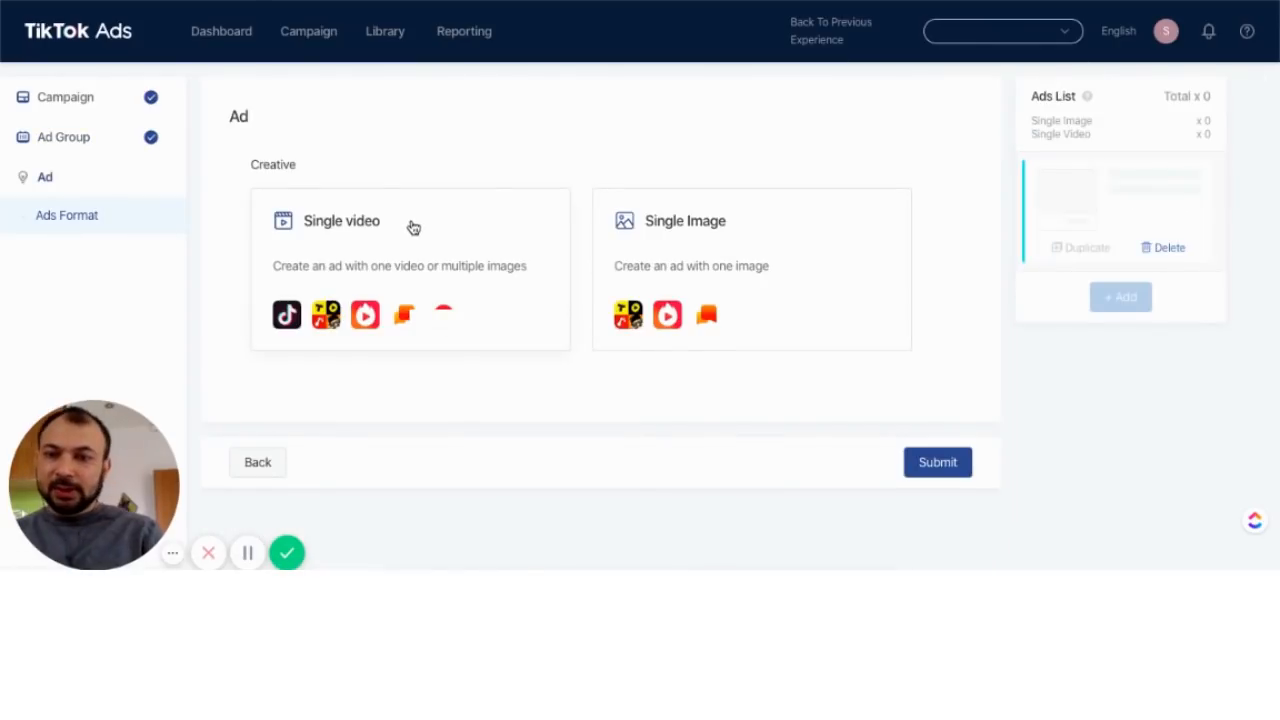
click(412, 227)
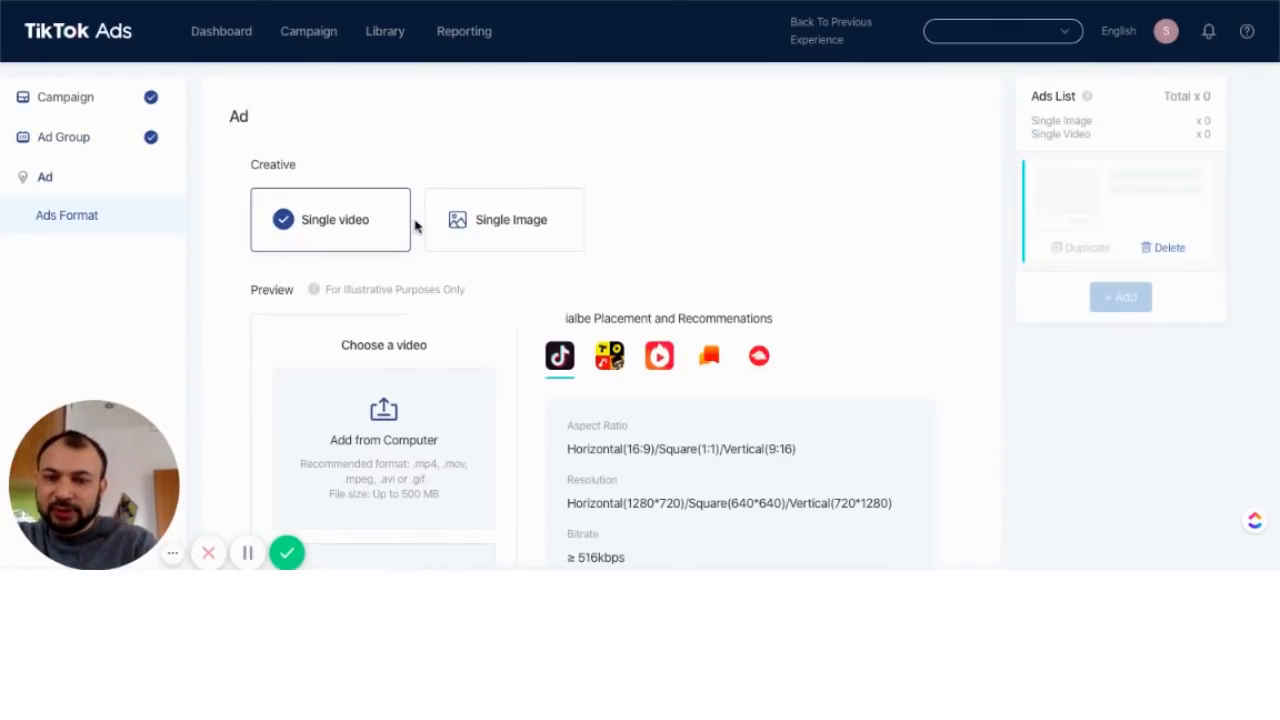
Add the first 1080*1920 video from the video library as the ad's creative
scroll(677, 266, down, 5)
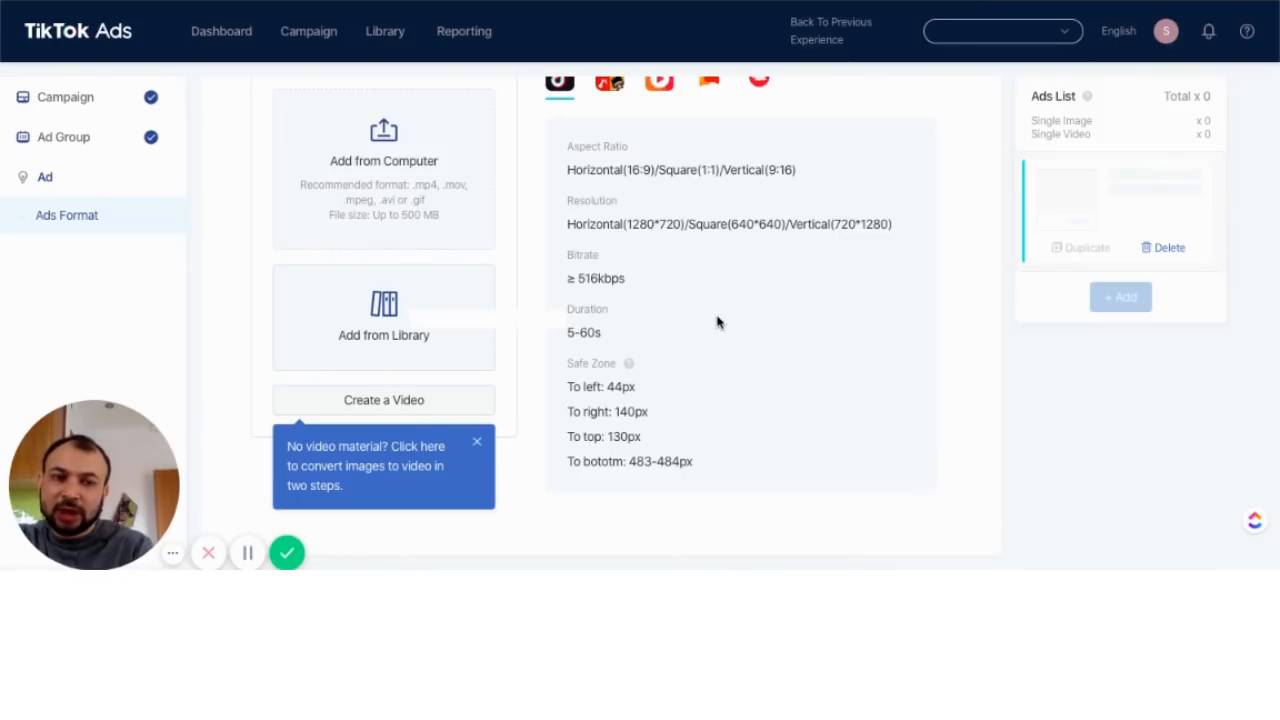
click(398, 330)
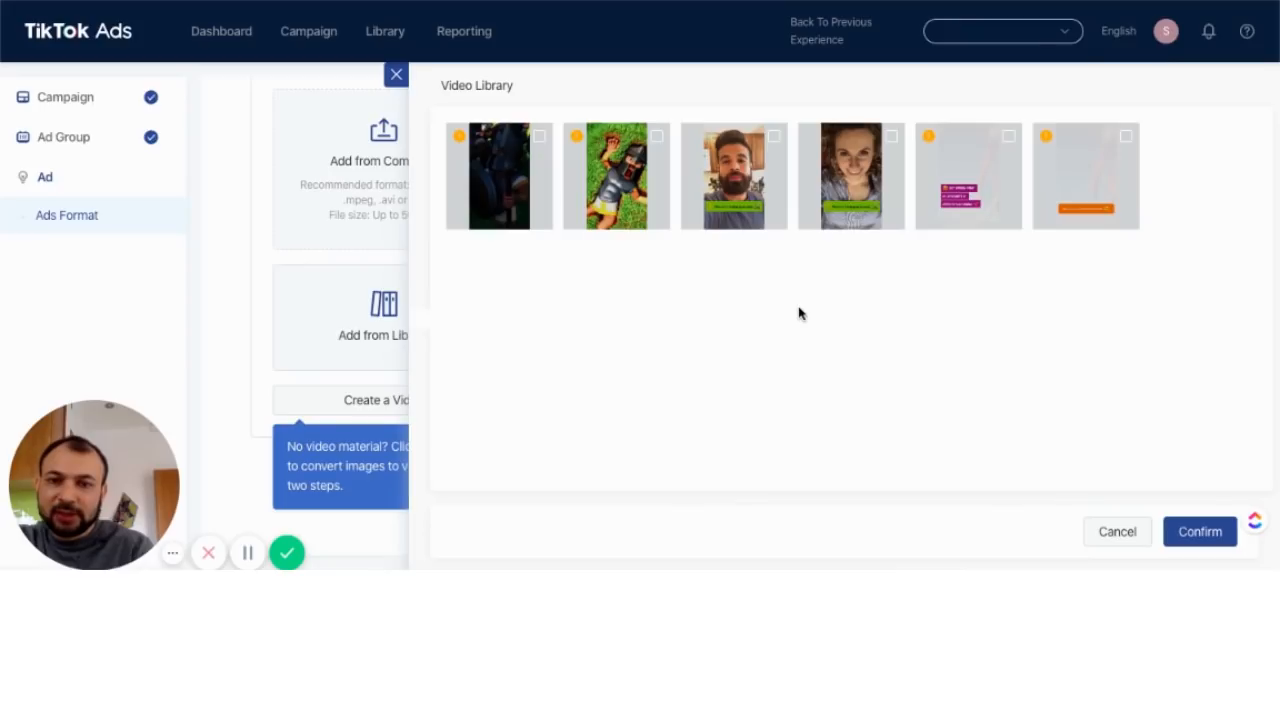
click(538, 140)
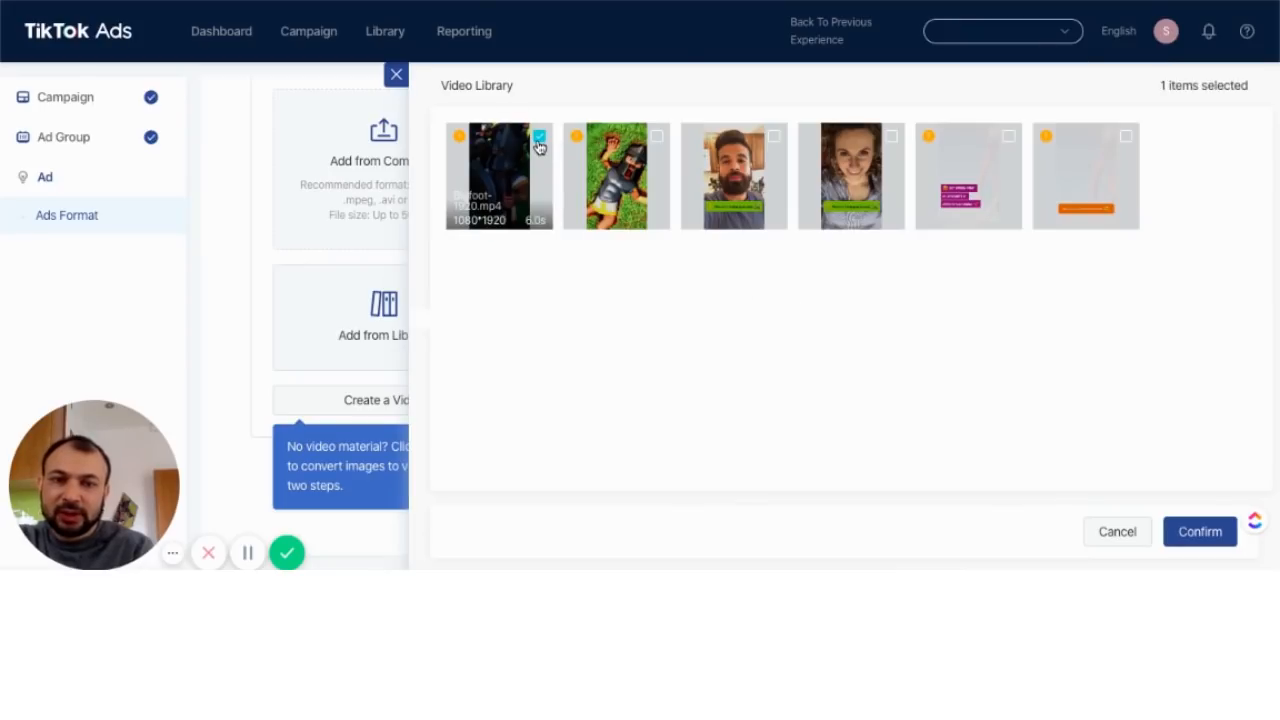
click(1201, 533)
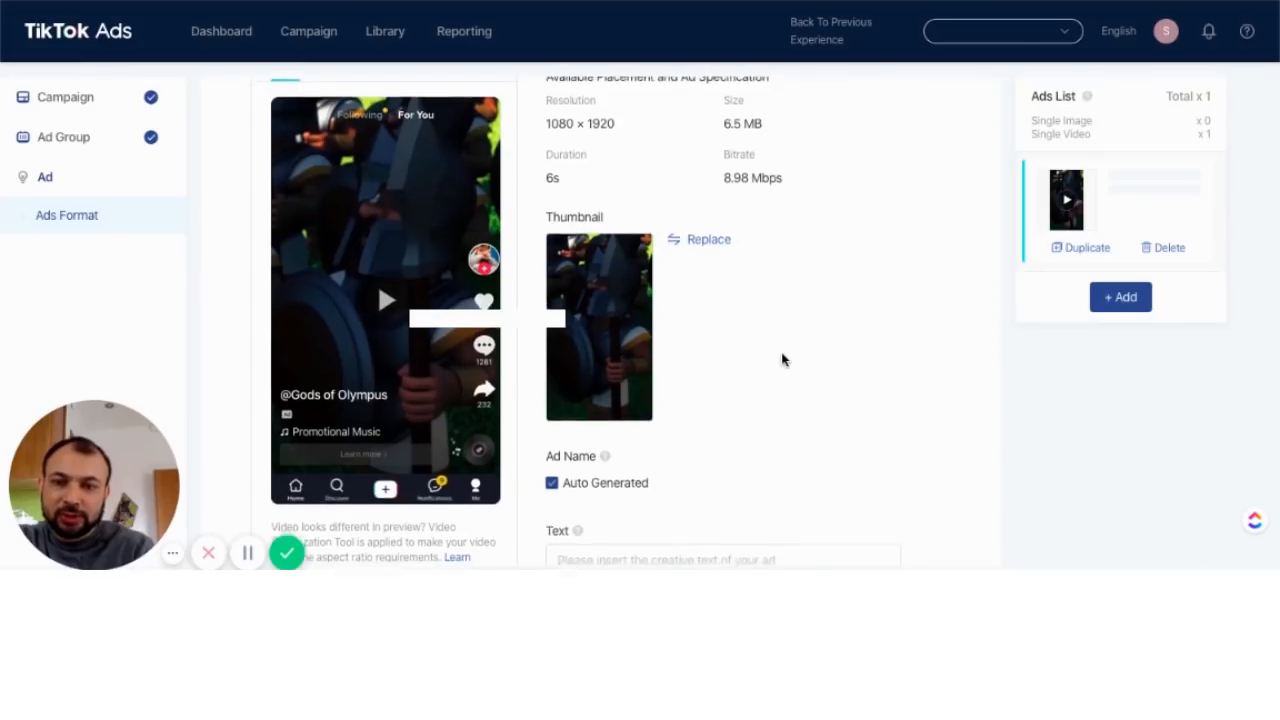
Enter "Download this game." as the ad text and keep Learn more as the call to action
scroll(782, 360, down, 5)
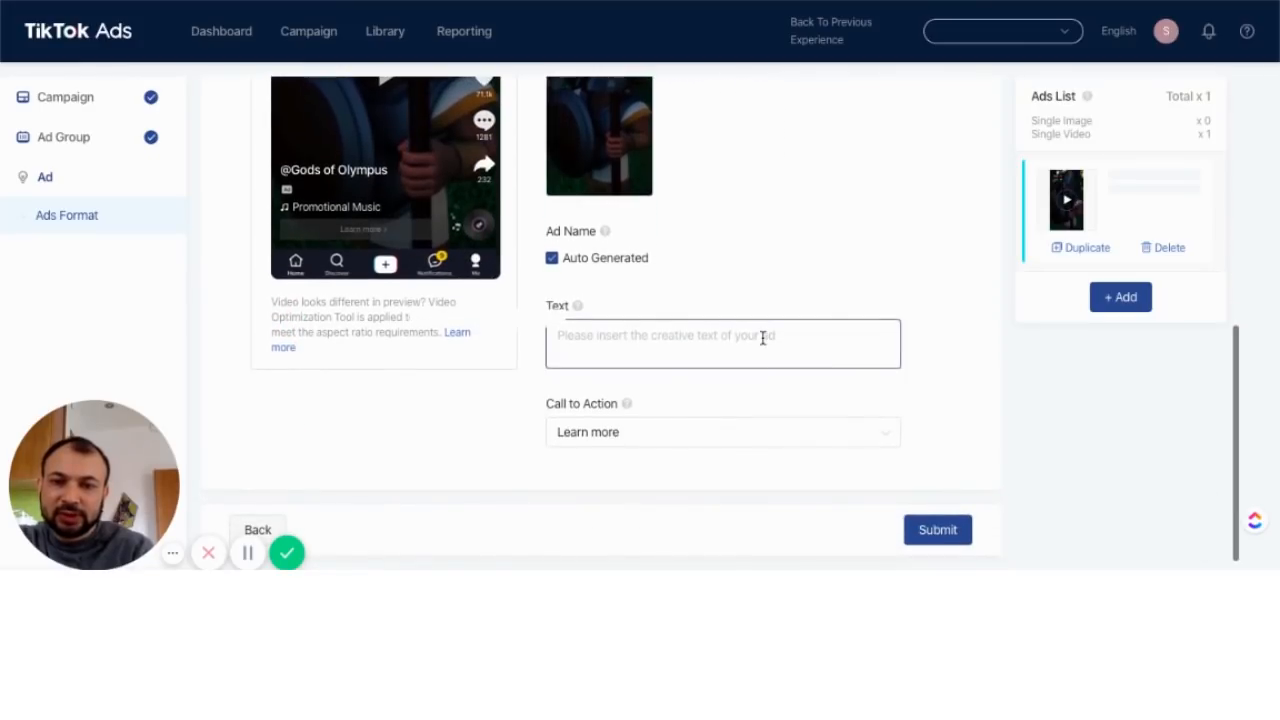
click(763, 338)
text(D)
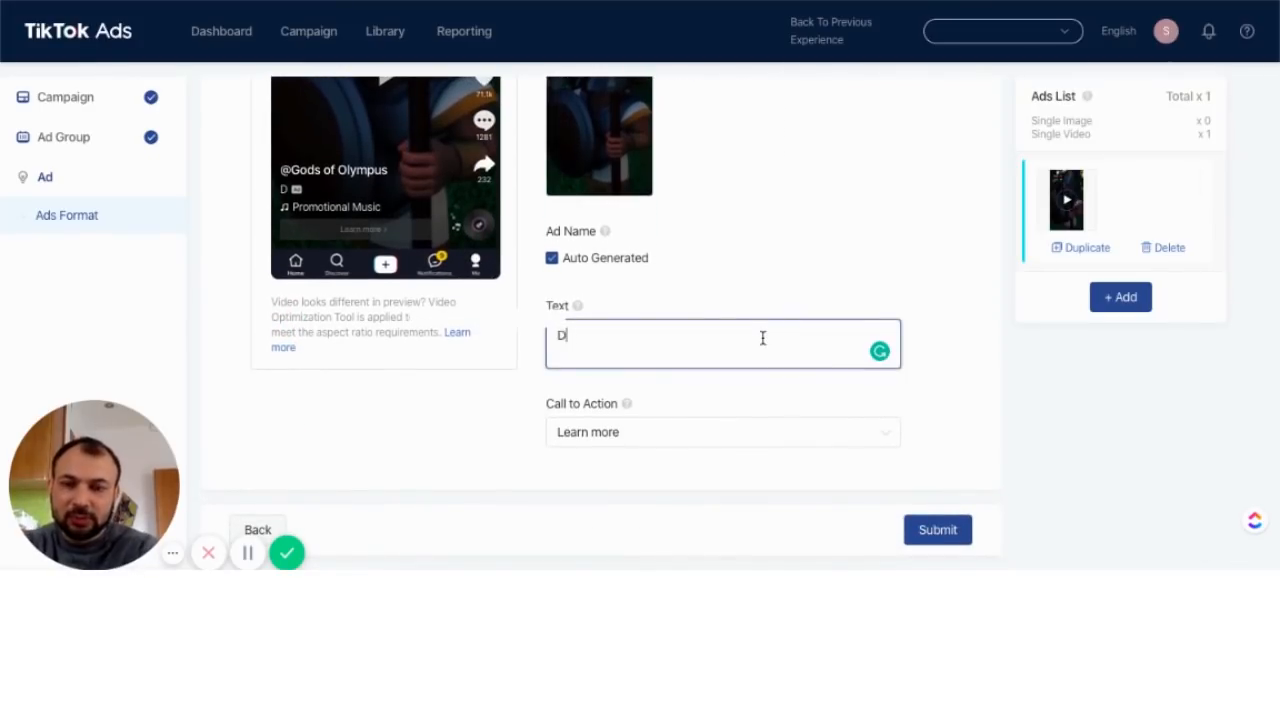
text(ownload this game.)
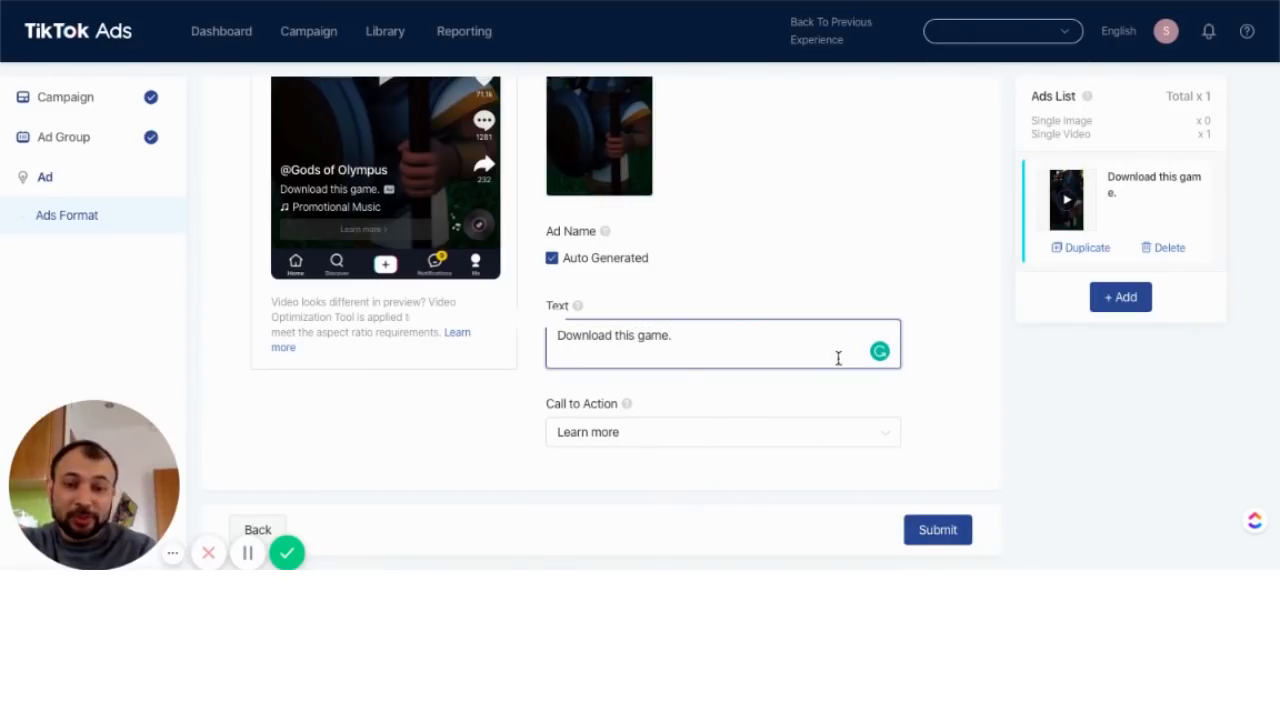
click(883, 443)
click(883, 443)
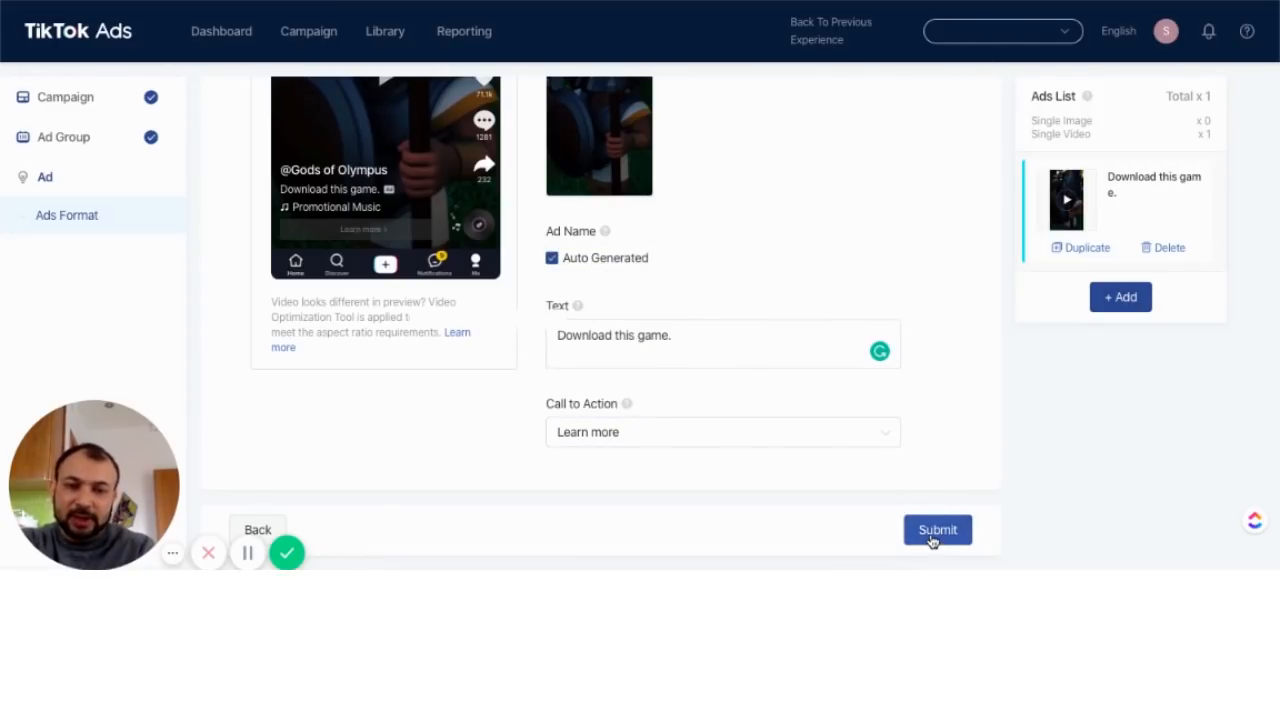
Review the ad preview and settings and submit the ad
scroll(900, 457, up, 3)
scroll(898, 461, down, 3)
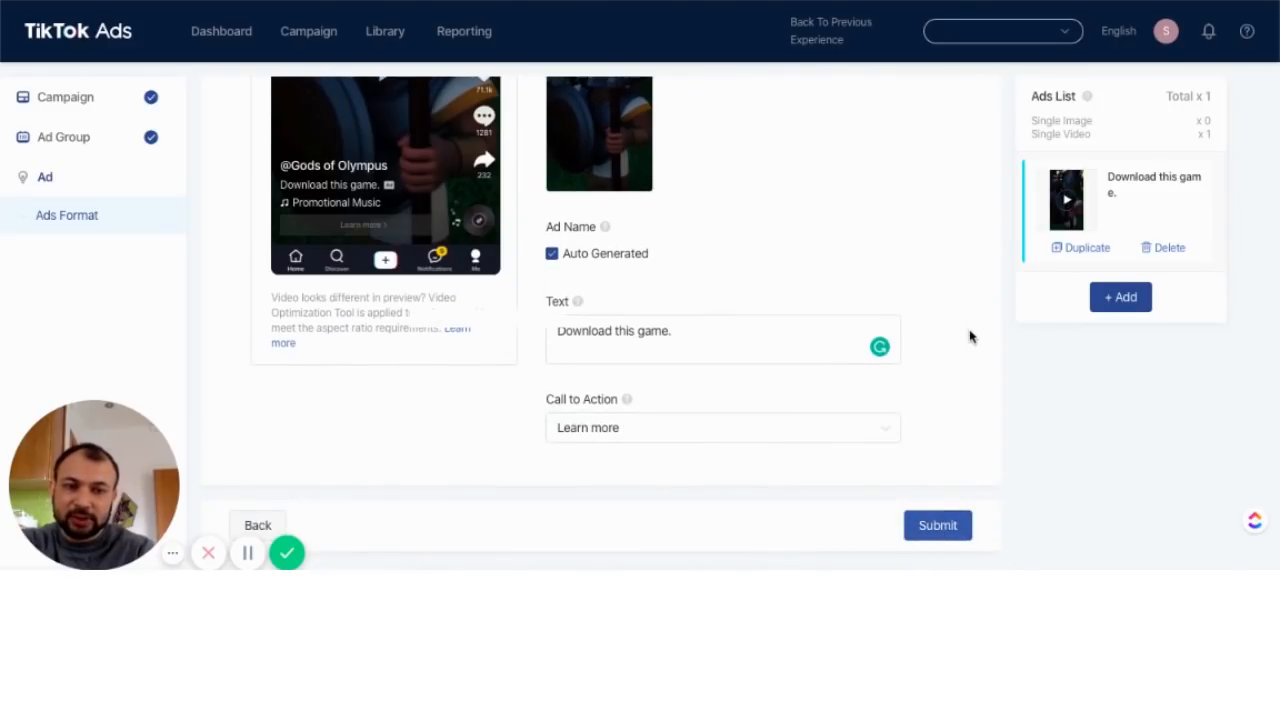
scroll(969, 337, up, 3)
scroll(969, 337, up, 3)
scroll(969, 337, down, 5)
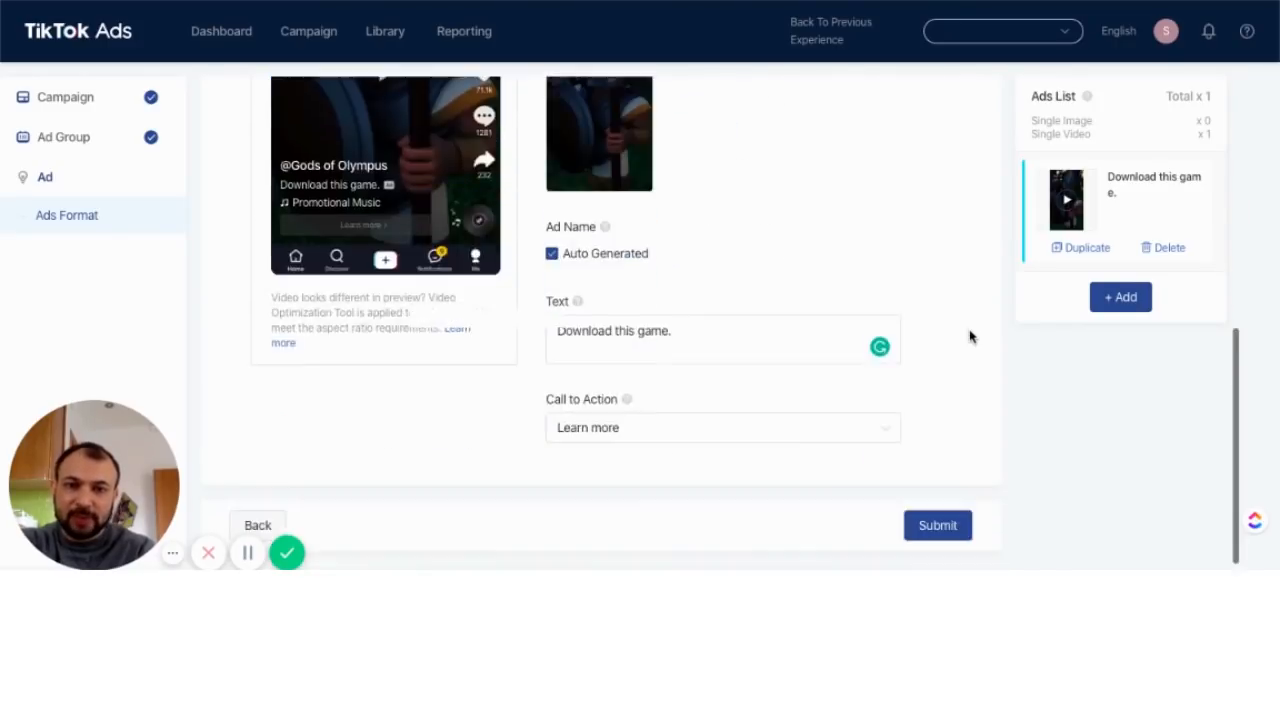
click(946, 527)
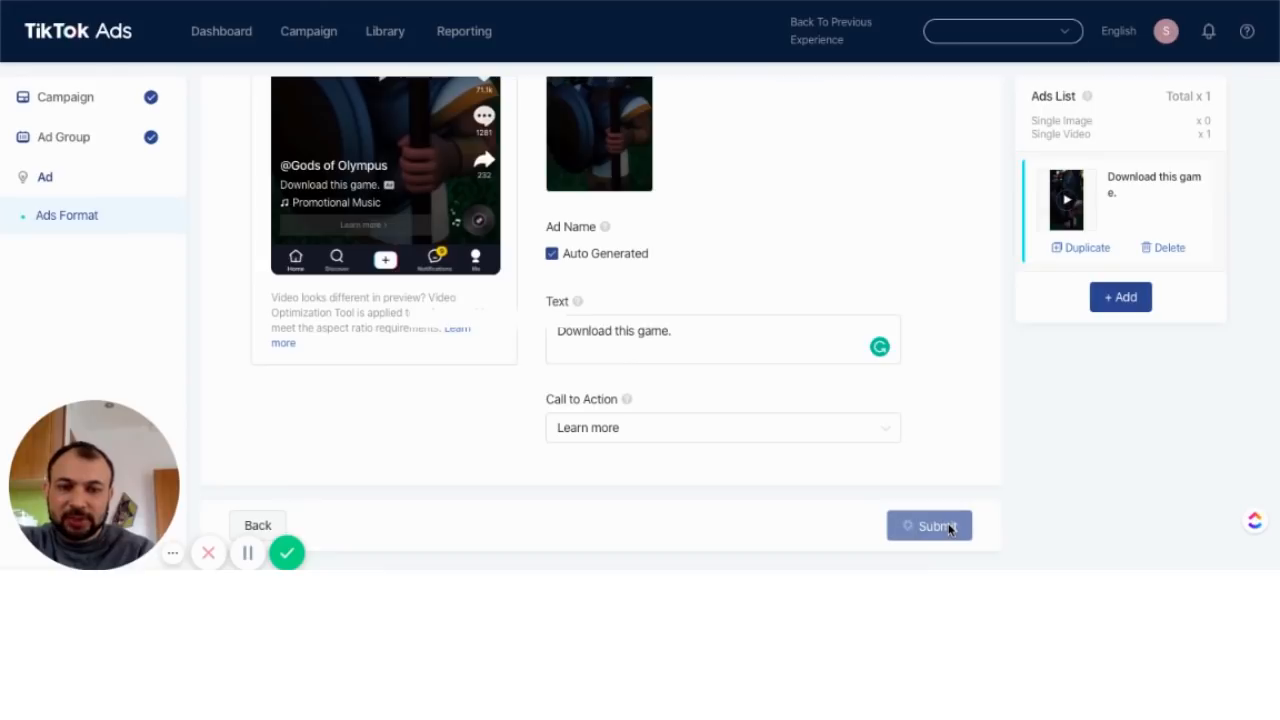